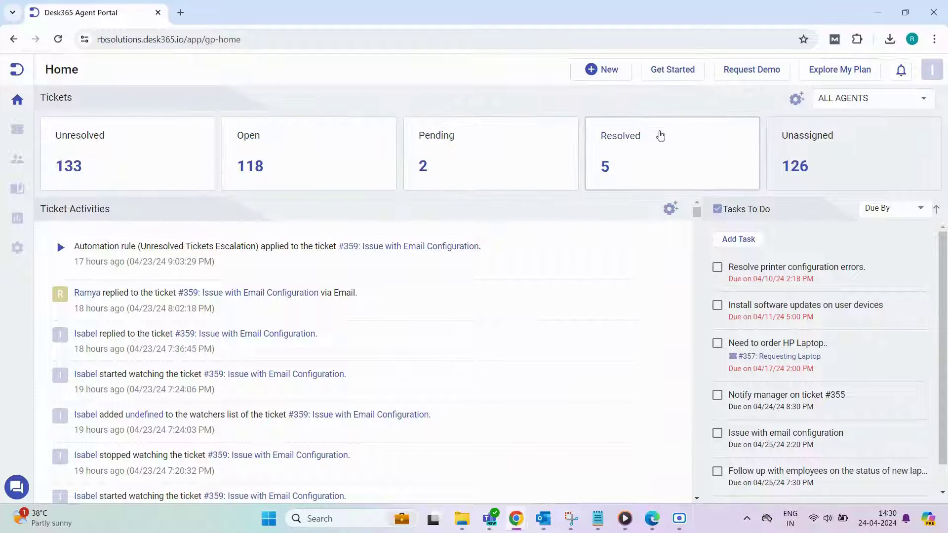
Step: Add the Waiting for Customer Response status to the Home dashboard's ticket counts
click(797, 99)
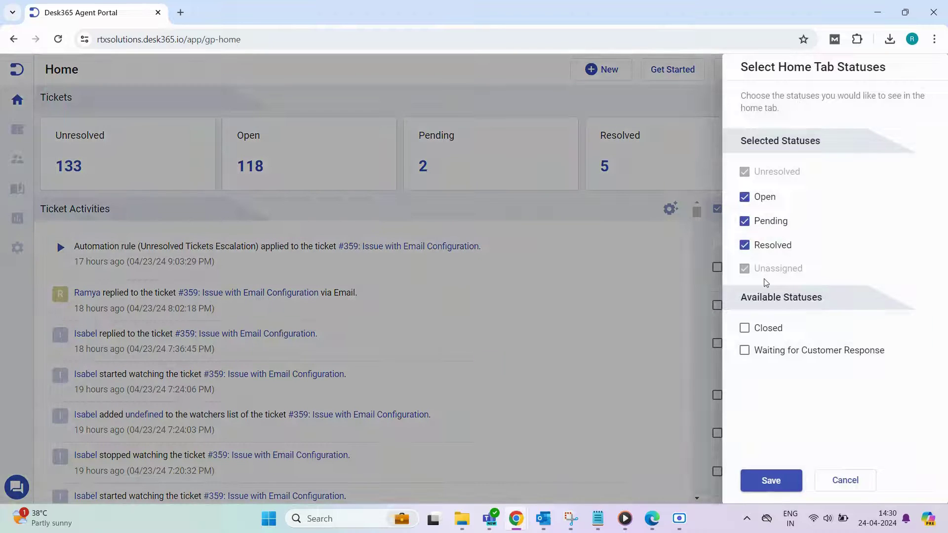
click(744, 350)
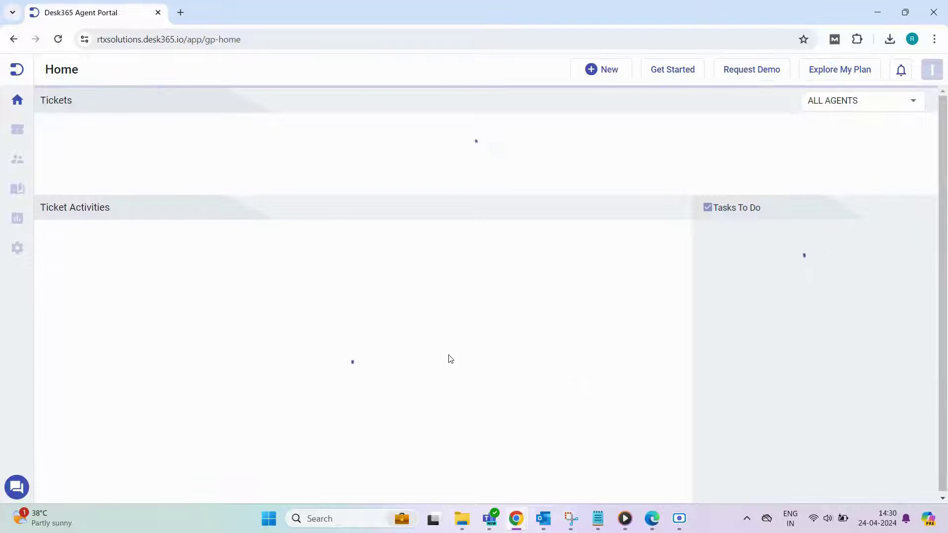
scroll(417, 365, down, 20)
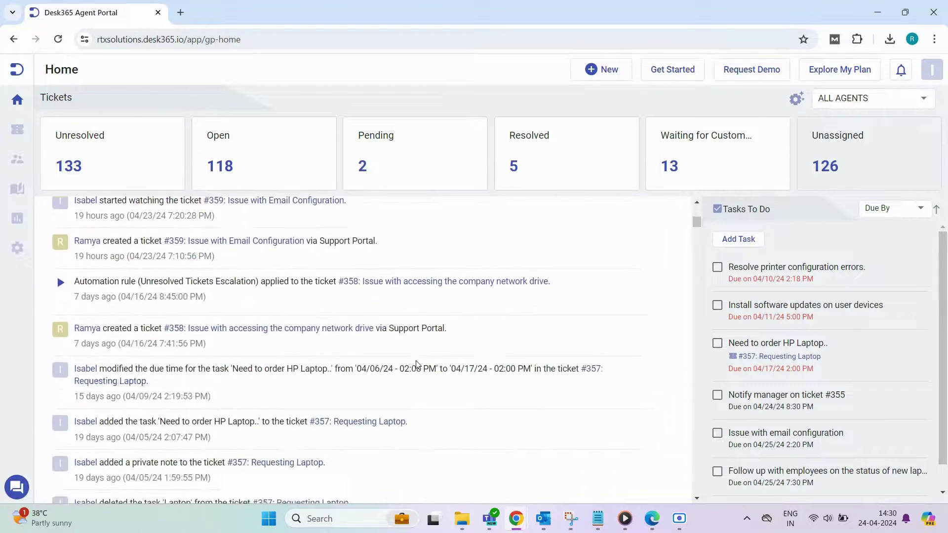
scroll(417, 364, down, 6)
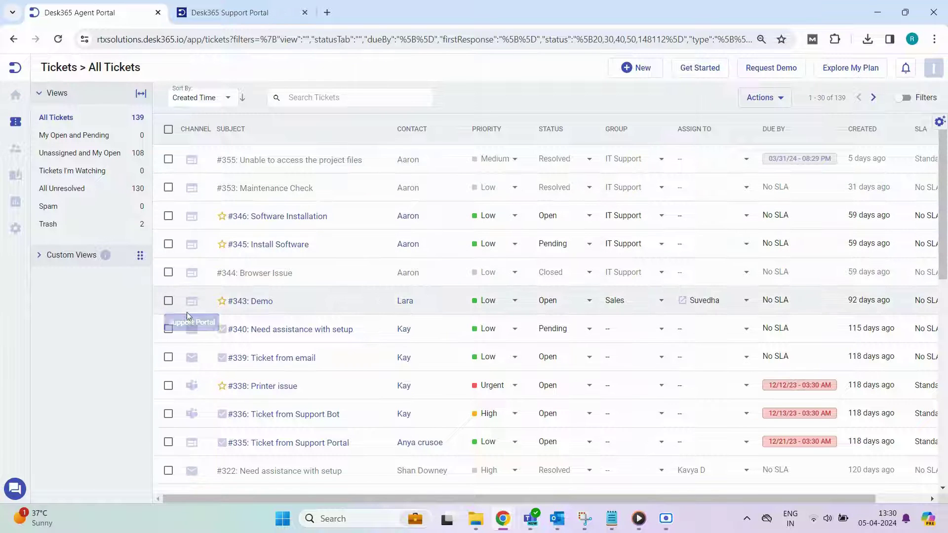
Step: Browse the All Tickets list and check its Select Columns options without changing anything
scroll(191, 327, down, 2)
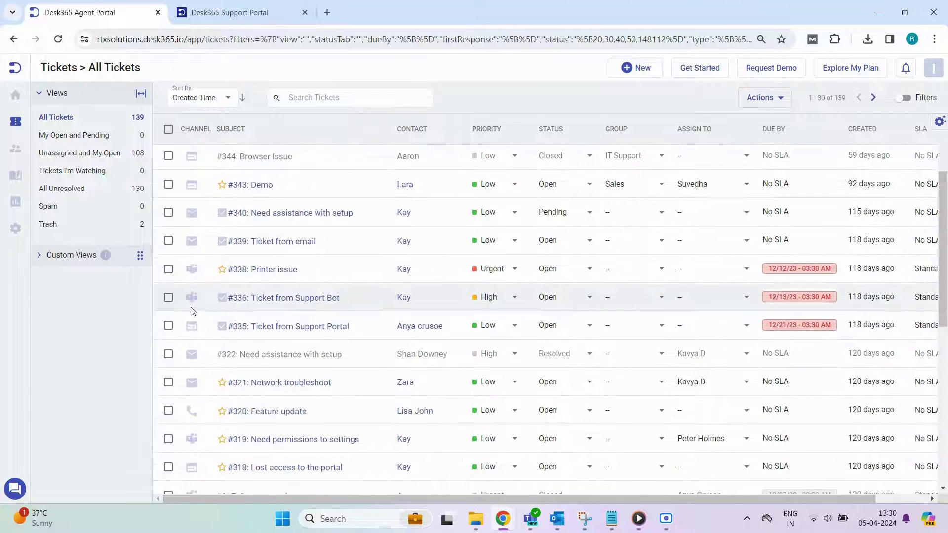
scroll(190, 307, down, 2)
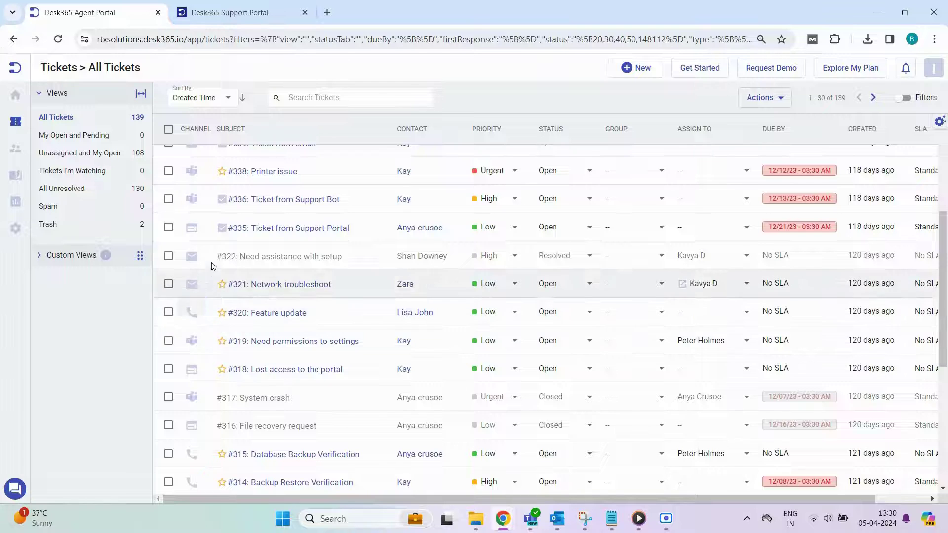
scroll(212, 269, up, 5)
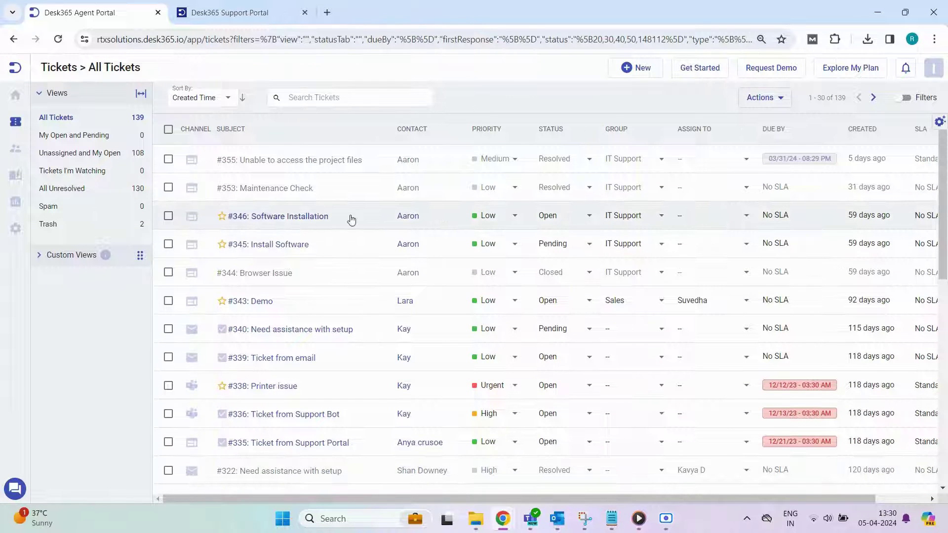
scroll(368, 224, right, 2)
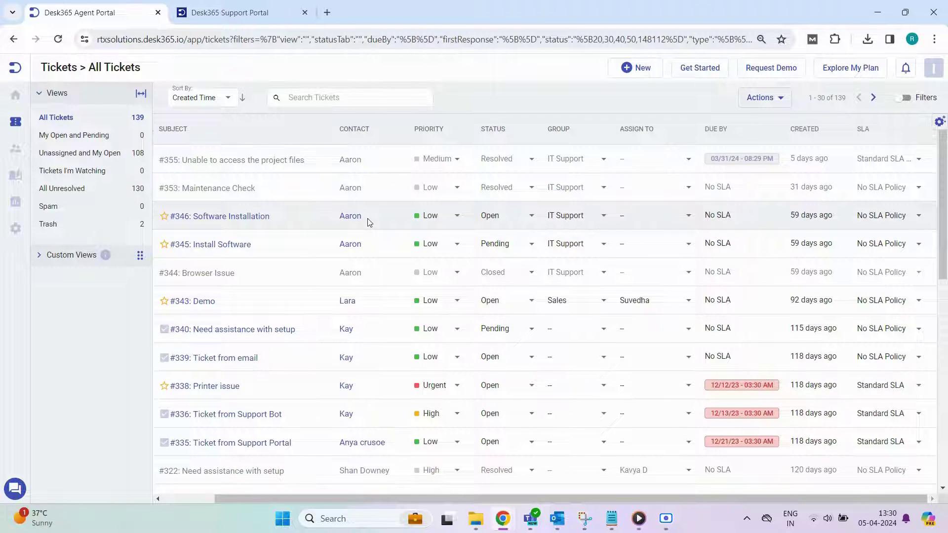
scroll(367, 220, left, 2)
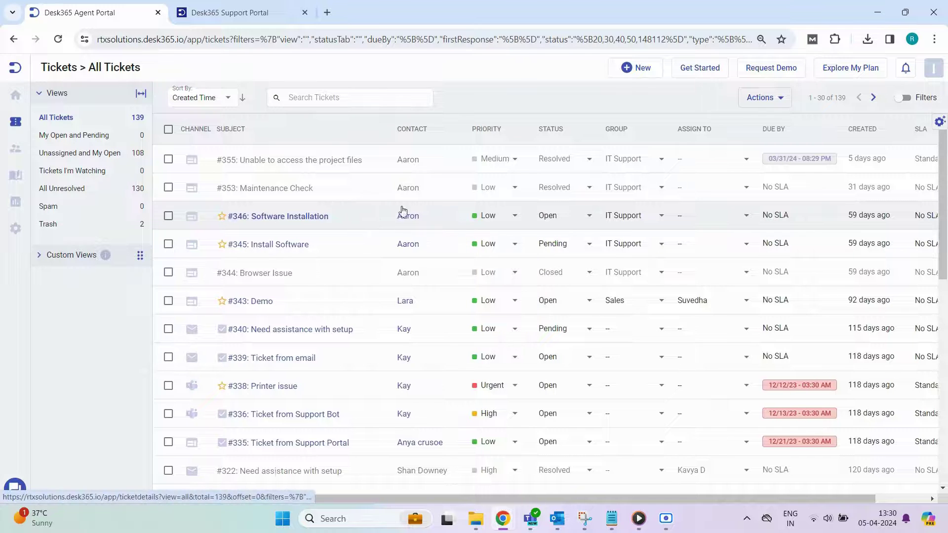
click(935, 125)
scroll(849, 220, down, 5)
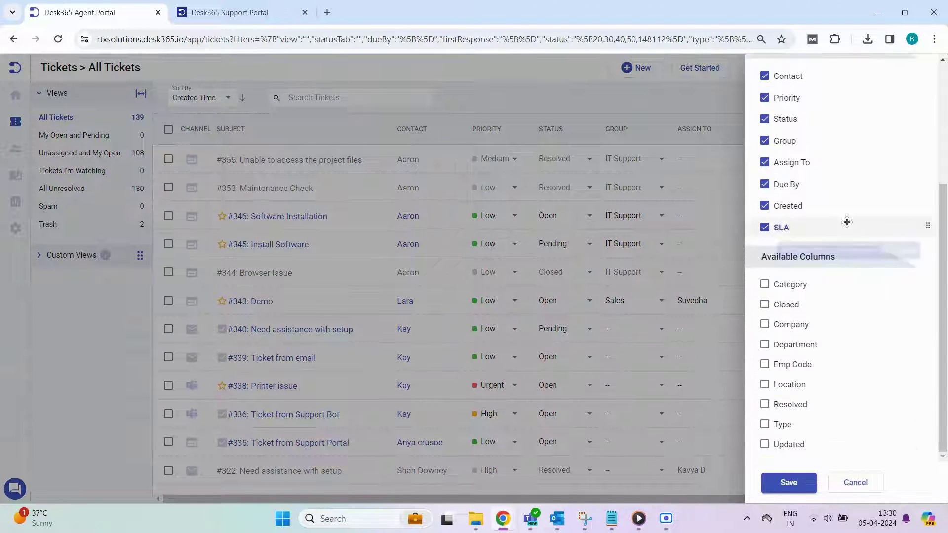
scroll(847, 222, up, 5)
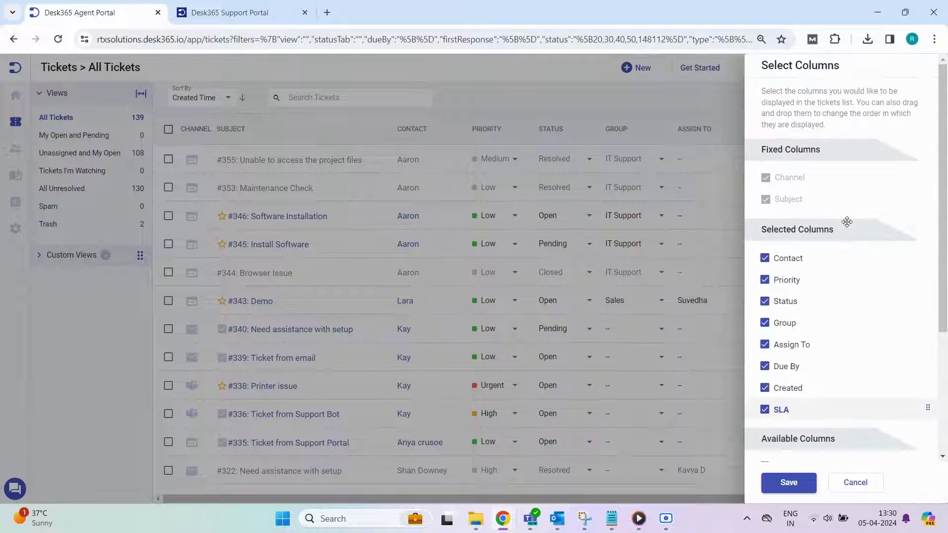
click(849, 481)
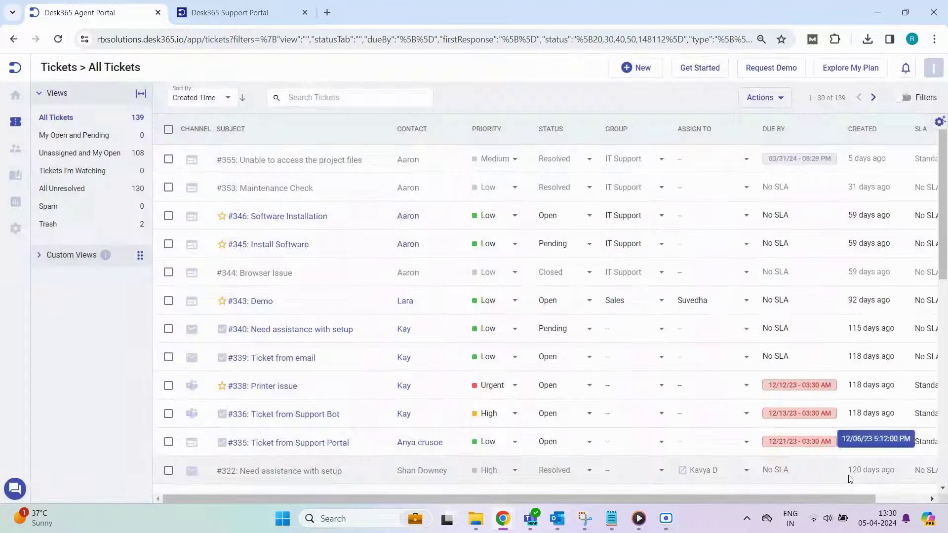
Step: Turn on the ticket filters and expand the saved Custom Views
click(908, 99)
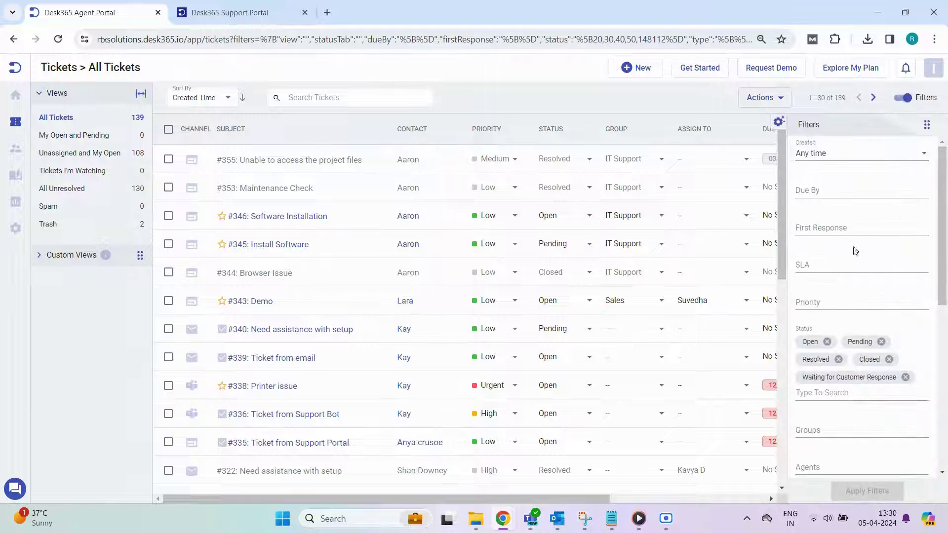
scroll(846, 296, down, 5)
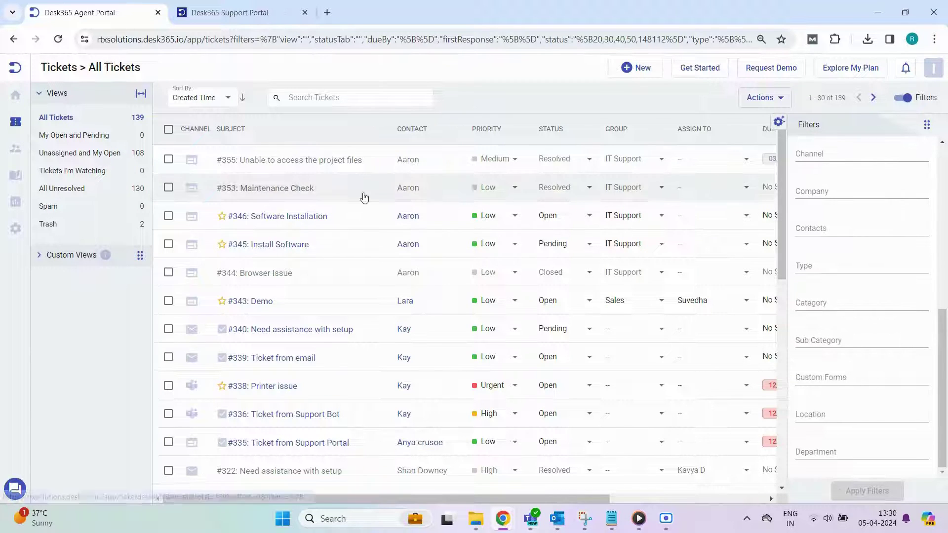
click(53, 258)
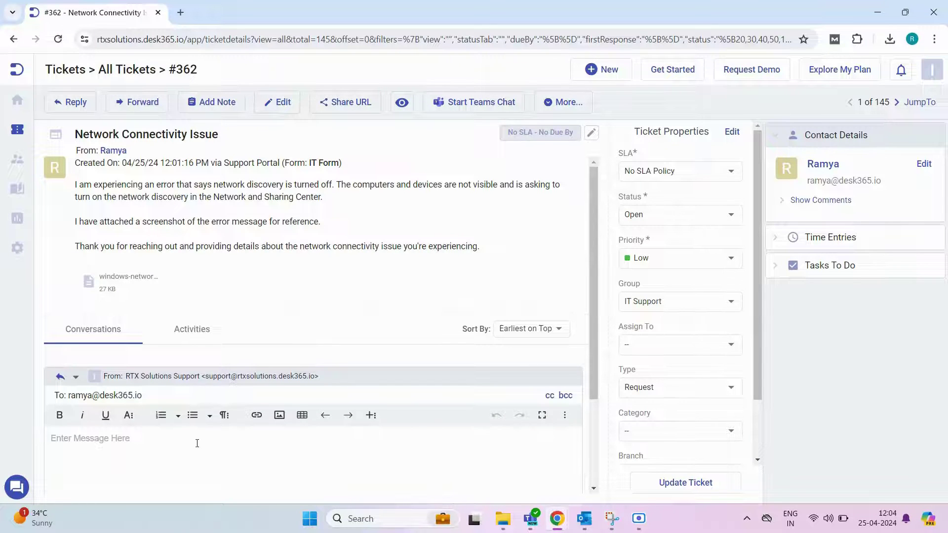
Step: Send the pasted troubleshooting reply and change the ticket status to Pending
scroll(197, 443, down, 3)
text(Hi, we have reviewed the screenshot you attached, and it confirms that the error message indeed indicates that network discovery is turned off. To troubleshoot this issue, please follow these steps:  Go to the Control Panel on your computer. Navigate to "Network and Sharing Center." Click on "Change advanced sharing settings" on the left sidebar. Under the "Network discovery" section, select the option to turn it on. Save the changes and restart your computer.  After following these steps, please check if you can now see other computers and devices on the network. If the issue persists, don't hesitate to reach out for further assistance. We're here to help.)
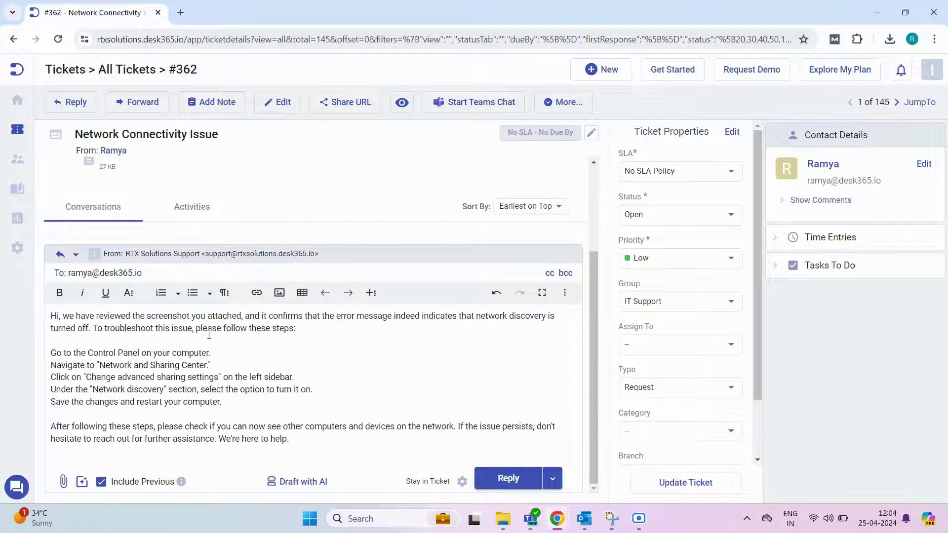
click(551, 478)
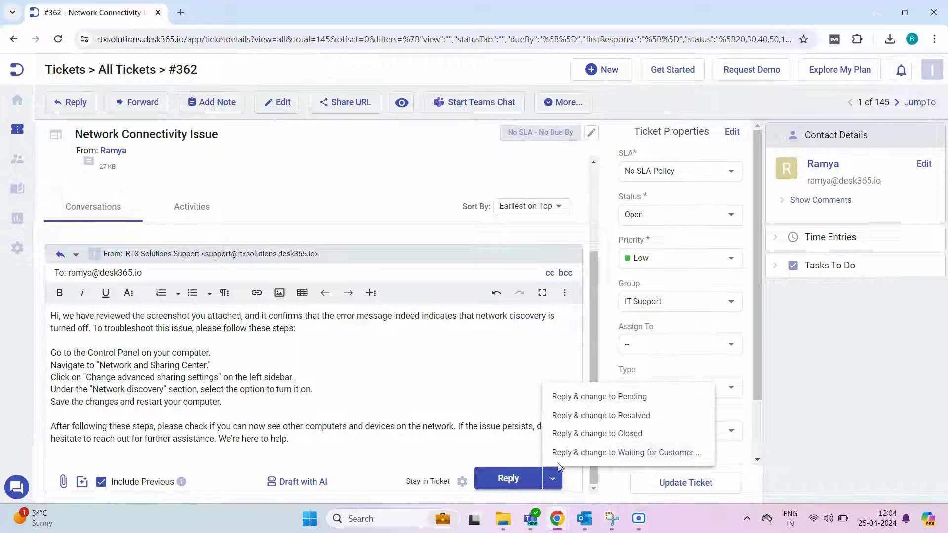
click(599, 397)
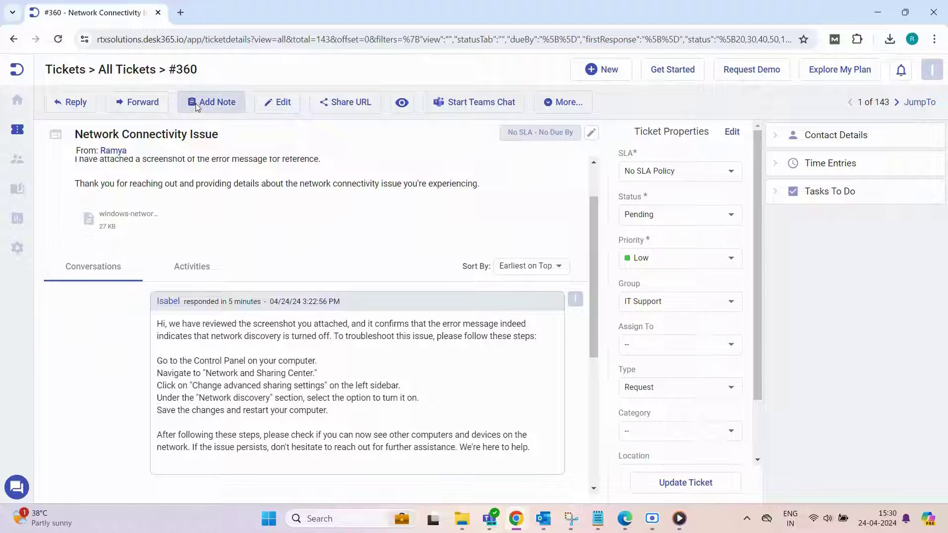
Step: Add a private follow-up note to the ticket that notifies another agent
click(212, 102)
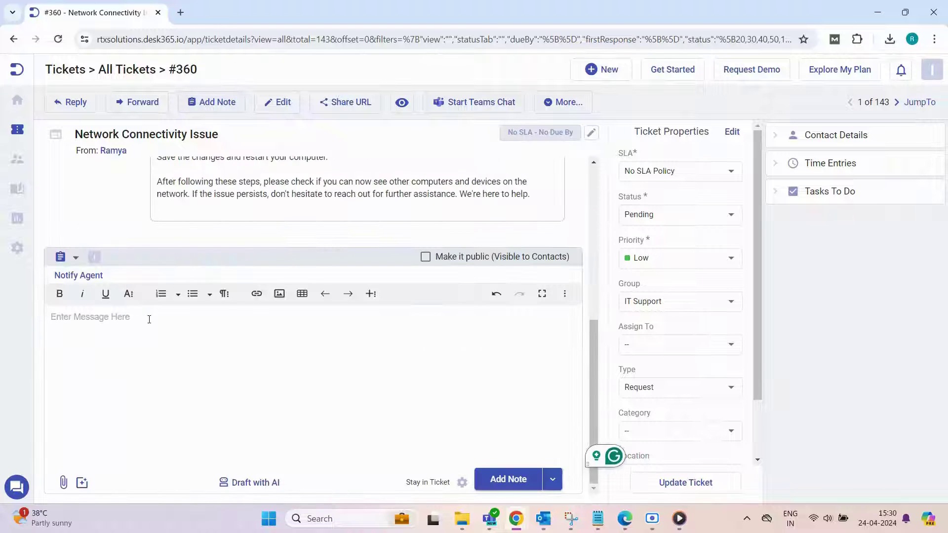
text(Please follow up with the user and guide them through the steps to enable network discovery in the Network and Sharing Center. Let me know if you need any further assistance.)
click(92, 275)
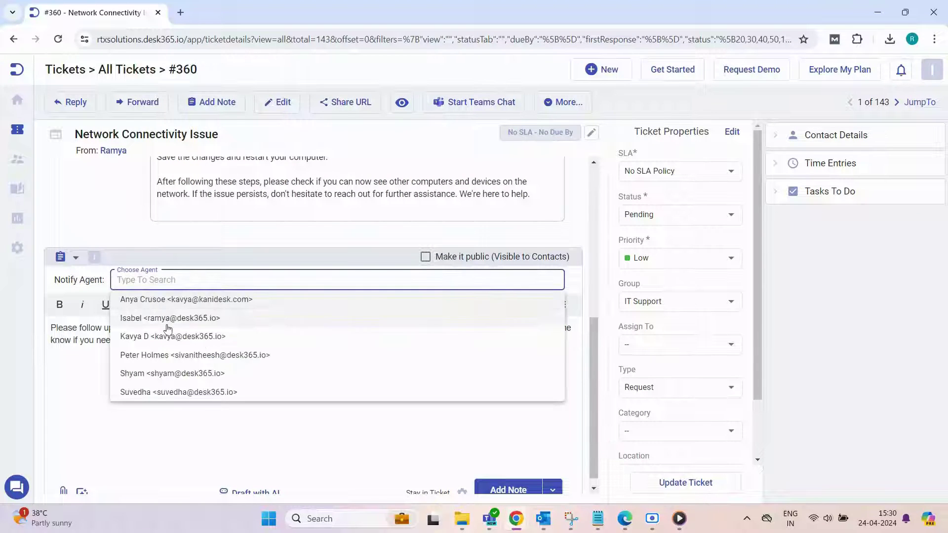
click(188, 352)
scroll(436, 436, down, 1)
click(505, 480)
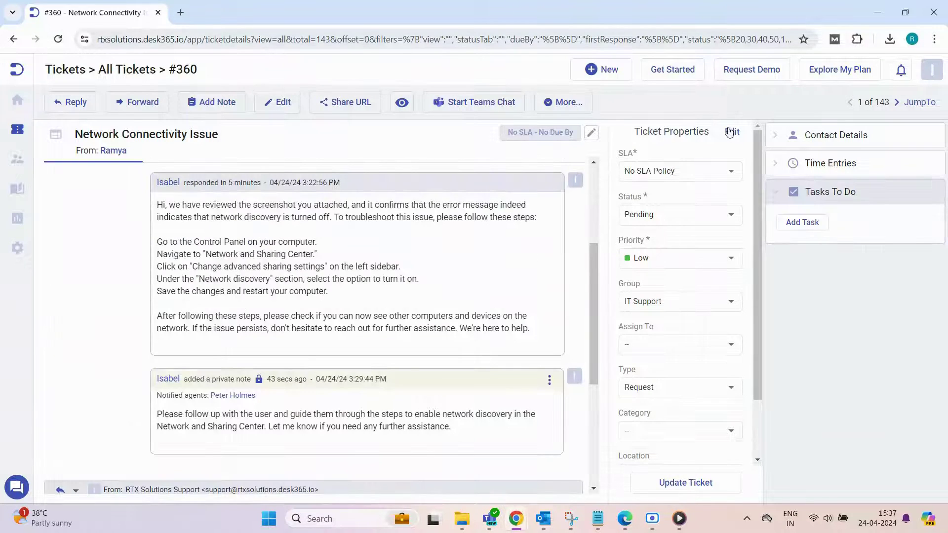
Step: Log a 5-hour time entry on the ticket, leaving its displayed fields unchanged
click(732, 131)
scroll(644, 376, down, 2)
scroll(644, 376, up, 2)
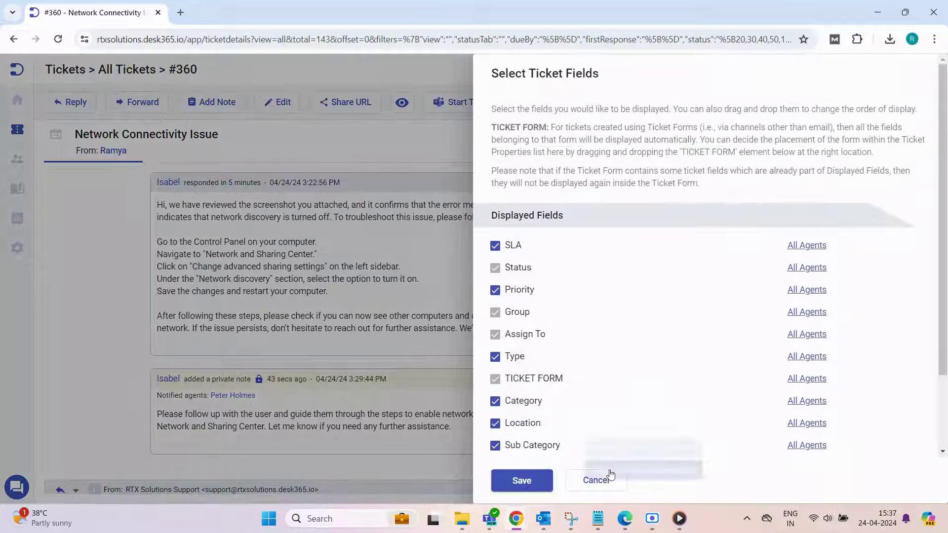
click(597, 479)
click(842, 164)
click(850, 212)
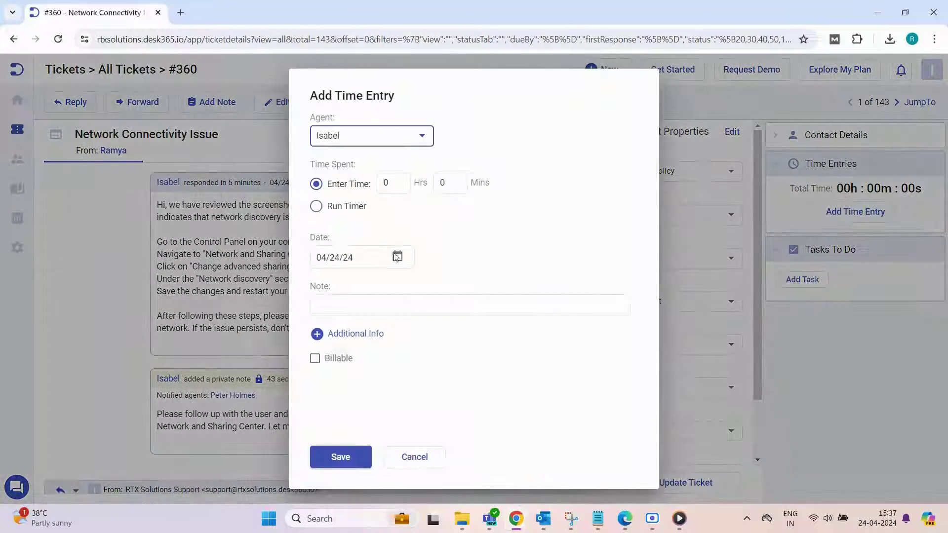
click(396, 186)
text(5)
click(341, 451)
Step: Add a follow-up task to the ticket due at 8:37 PM
click(802, 329)
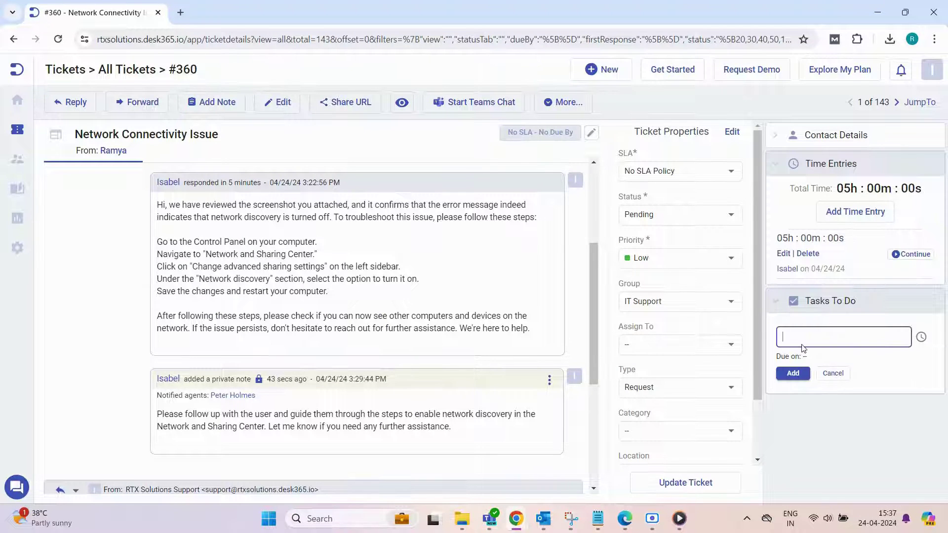
text(Follow up on the network discovery error)
click(921, 336)
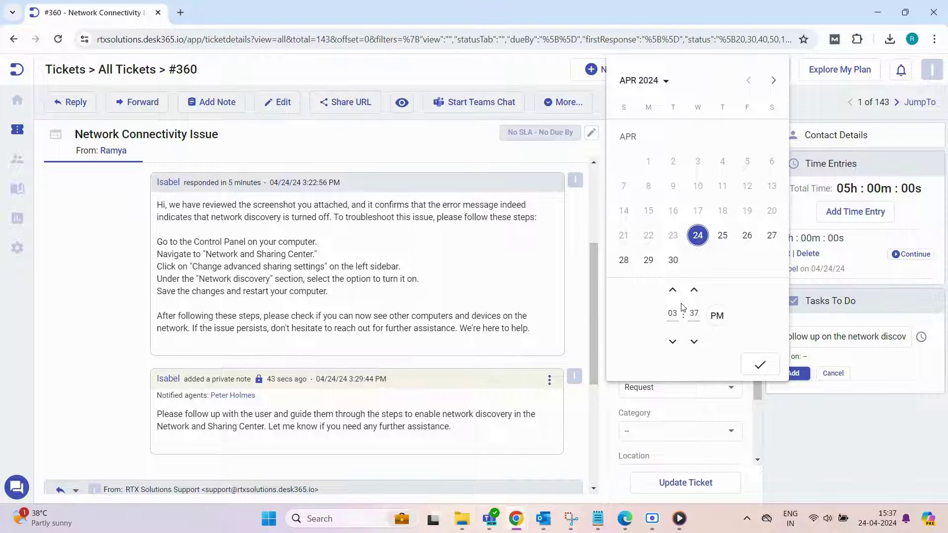
click(672, 290)
click(672, 290)
click(672, 290)
click(672, 290)
click(673, 290)
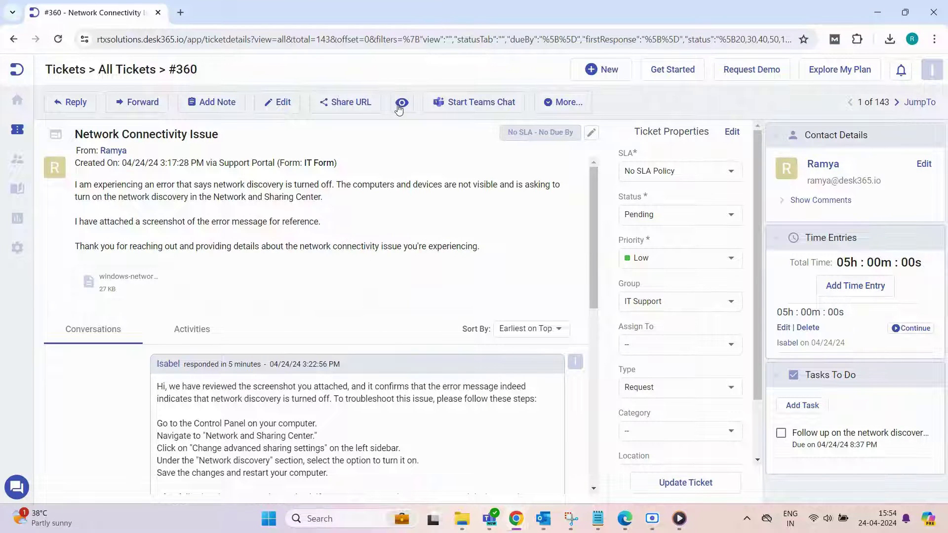
Step: Add an agent as a watcher on the ticket
mouse_move(399, 109)
click(447, 196)
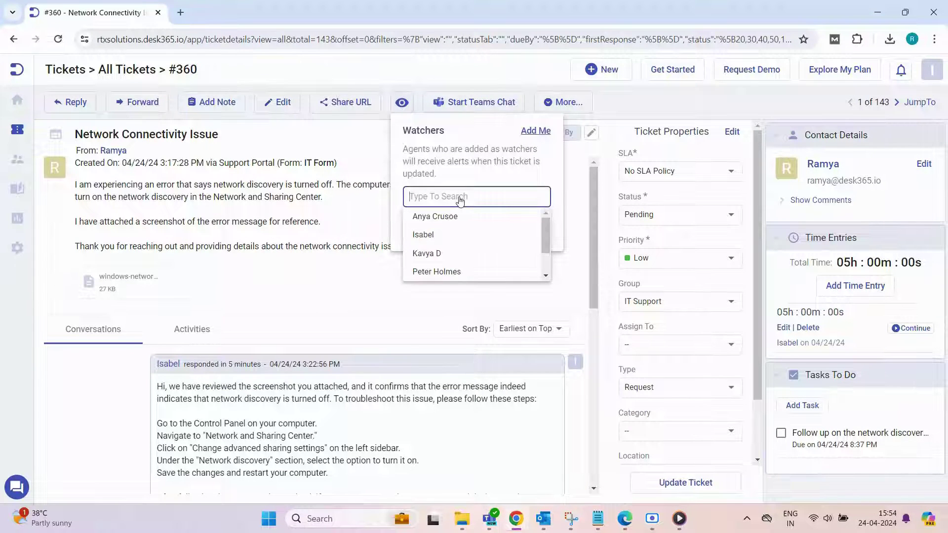
click(458, 215)
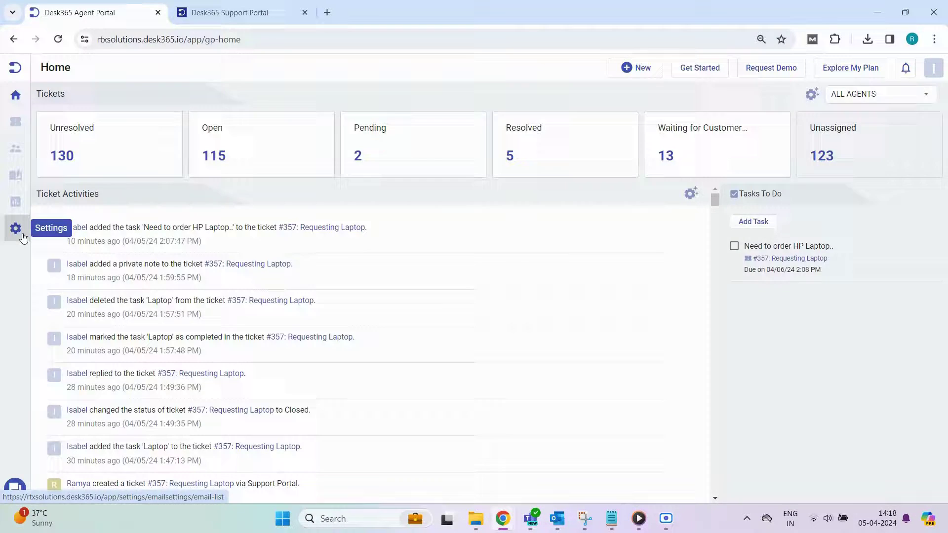
click(20, 230)
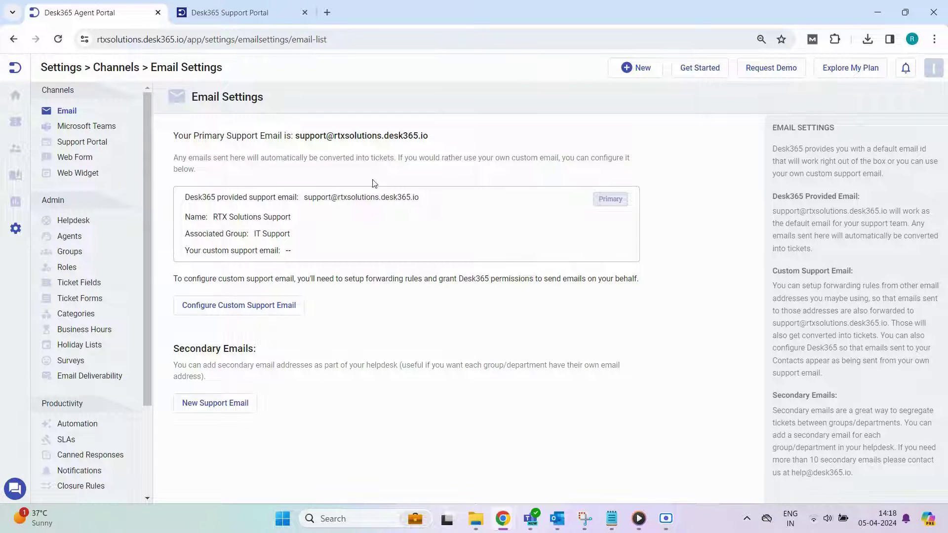
click(258, 308)
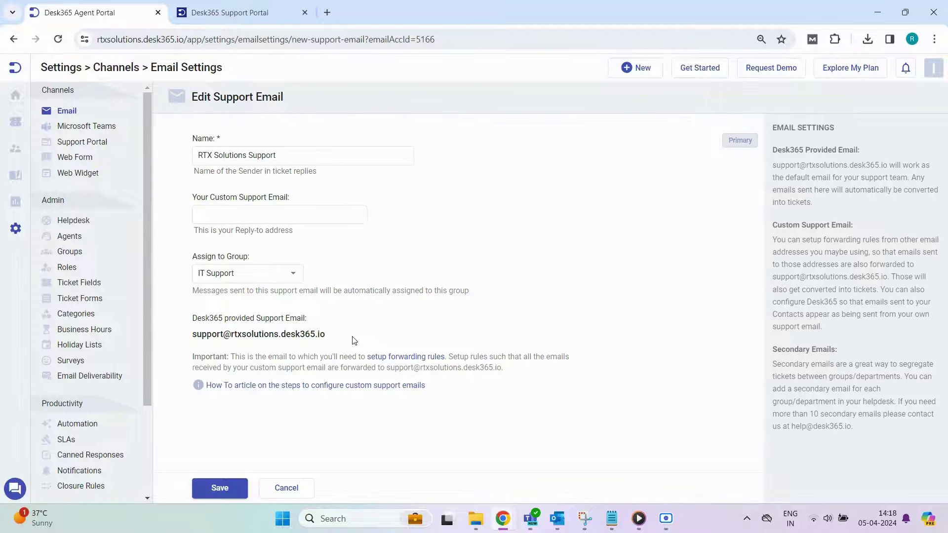
click(298, 495)
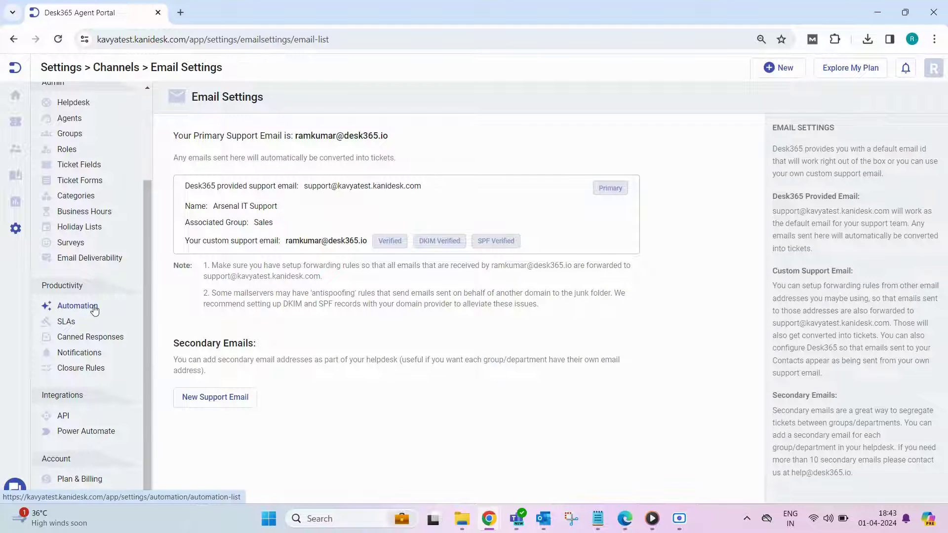
Step: Look at the Automation settings and the form for a new ticket-creation rule
click(94, 309)
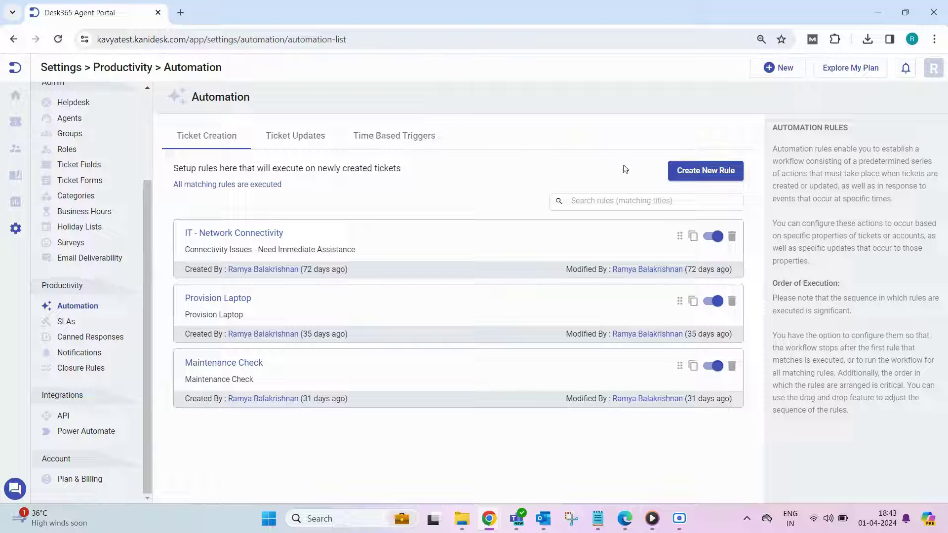
click(676, 177)
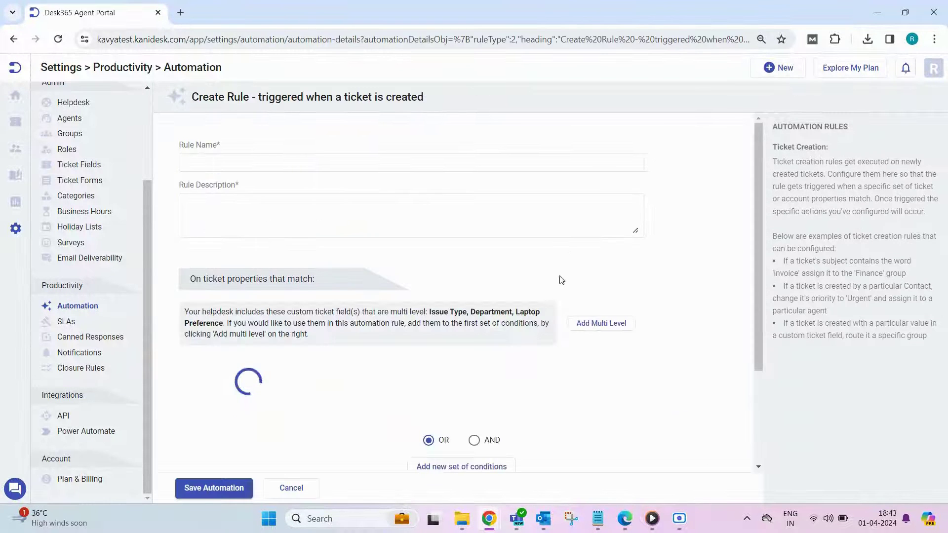
scroll(561, 283, down, 2)
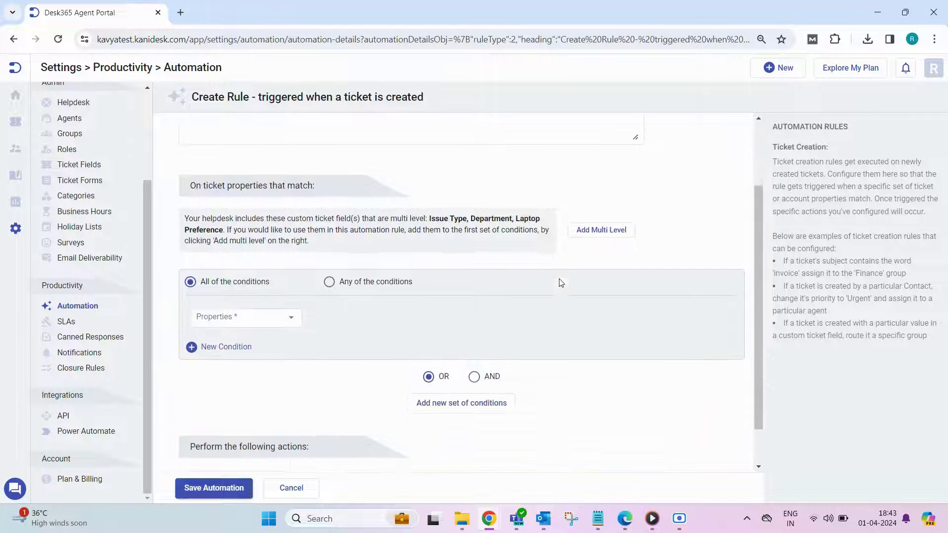
scroll(560, 283, up, 3)
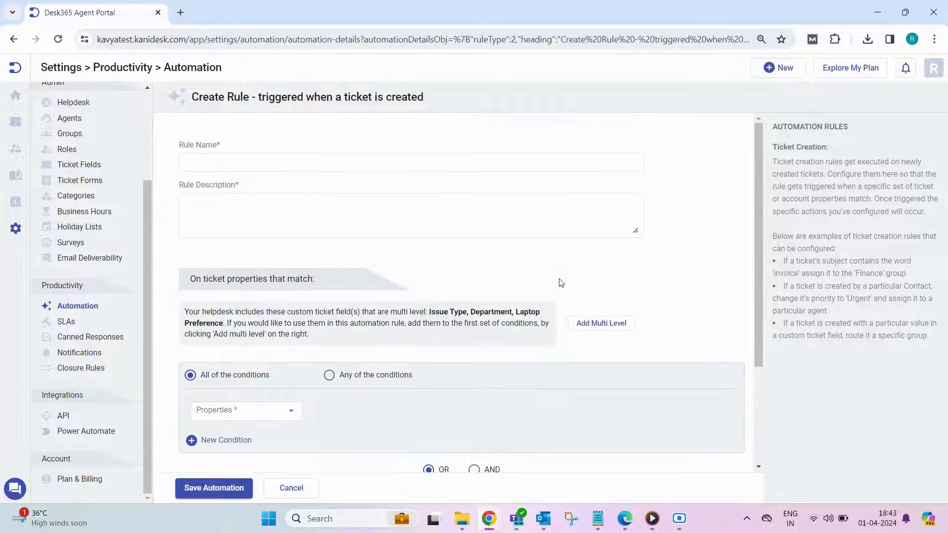
Step: Open the Standard SLA Policy for Customer Support and review its targets and escalations
click(79, 328)
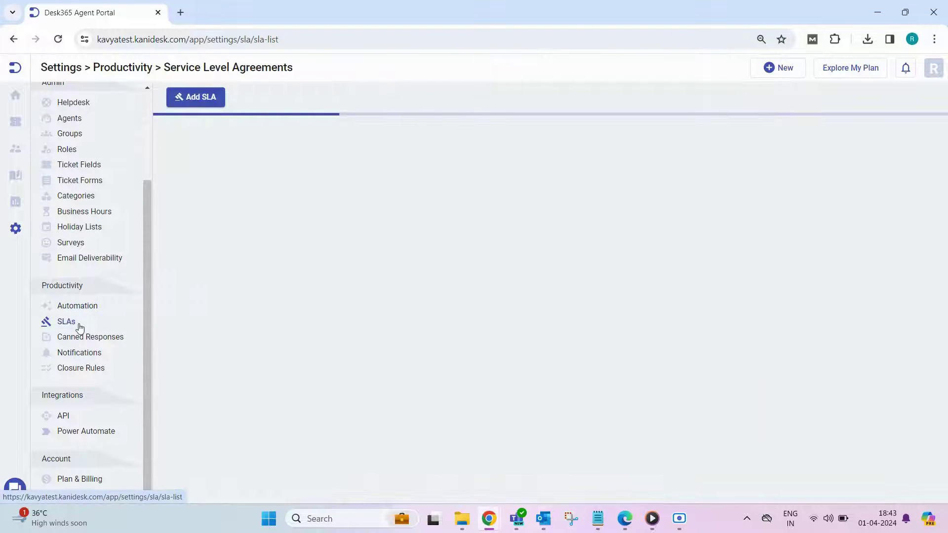
click(301, 253)
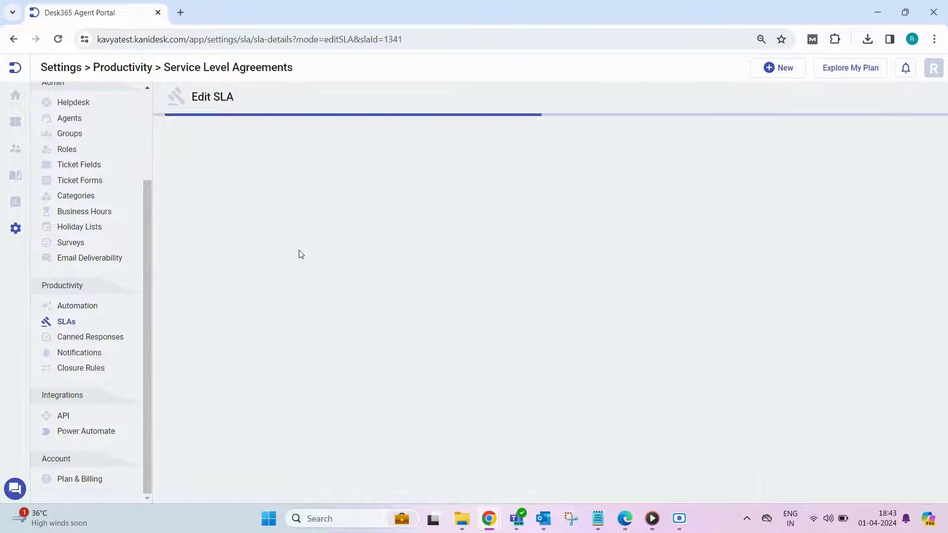
scroll(300, 253, down, 2)
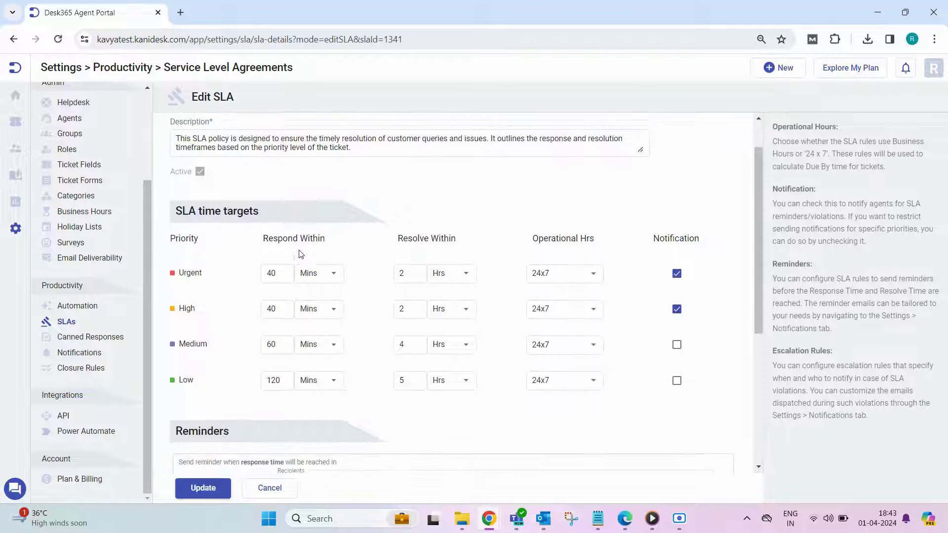
scroll(300, 254, down, 5)
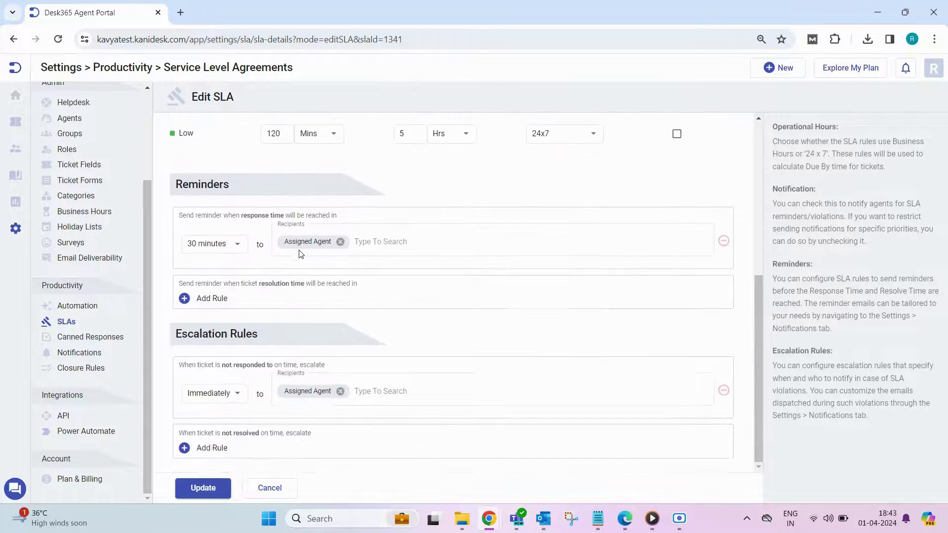
Step: Review the Canned Responses list with a new response form, then the Agent Notifications settings
click(106, 341)
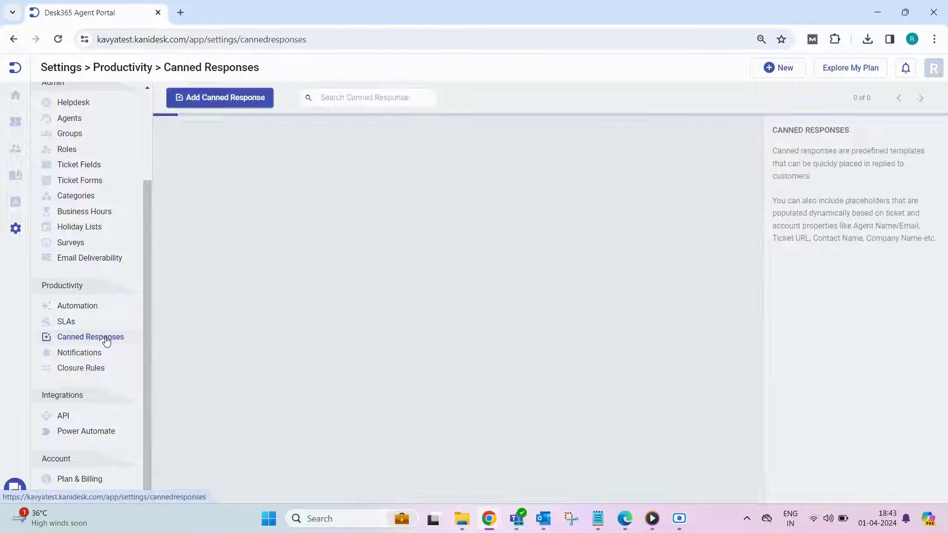
click(261, 97)
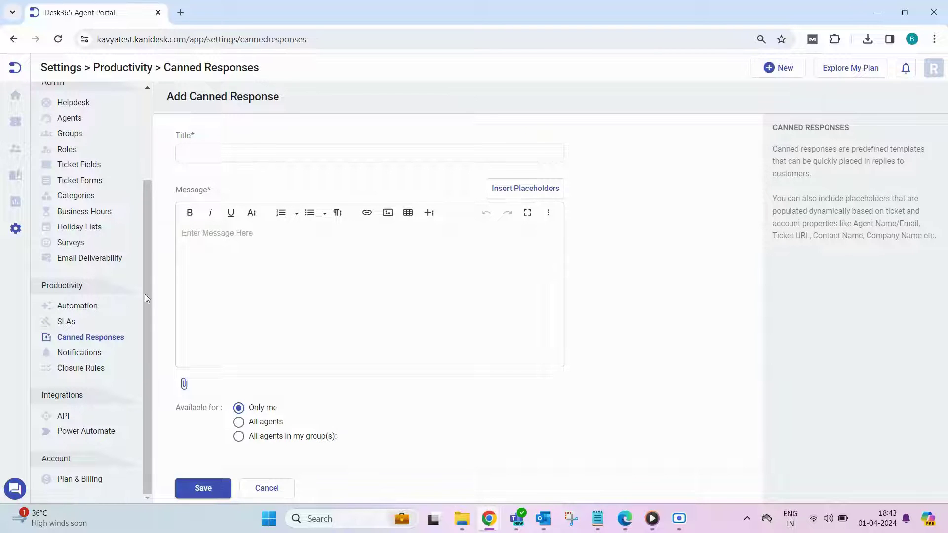
click(80, 354)
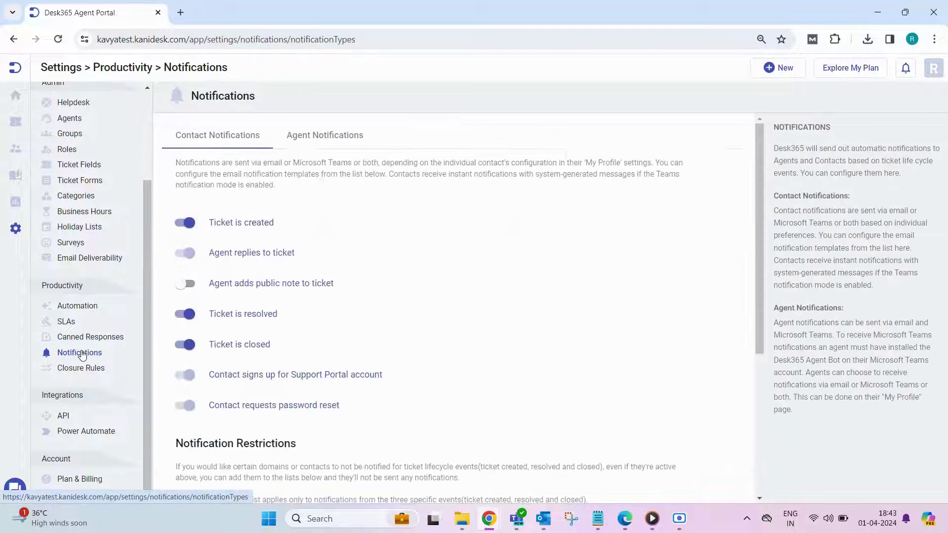
click(339, 142)
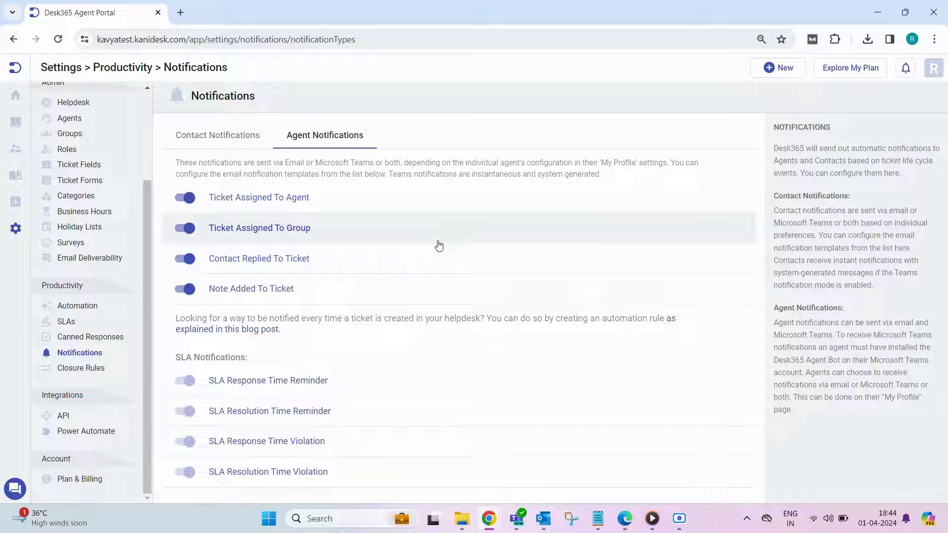
Step: Visit the Closure Rules and API settings, ending on the Power Automate integration page
click(91, 369)
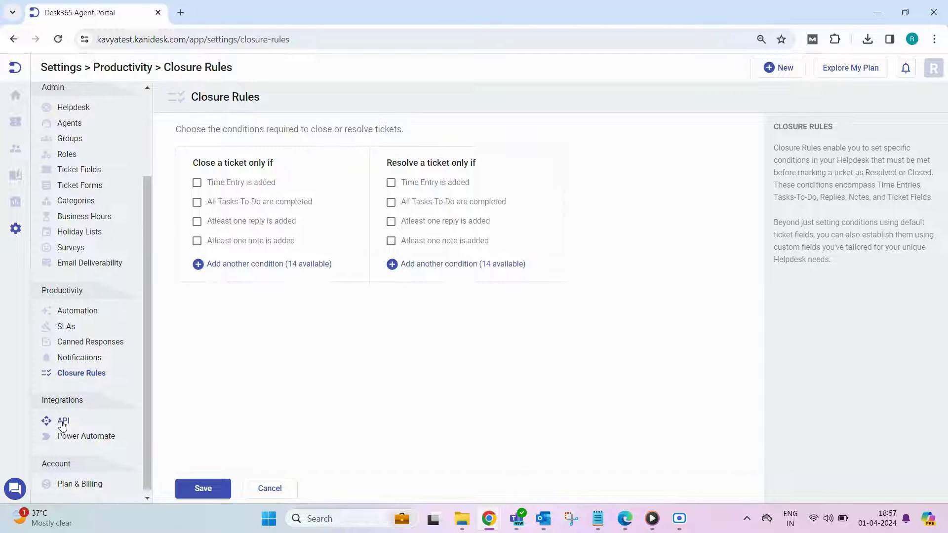
click(63, 421)
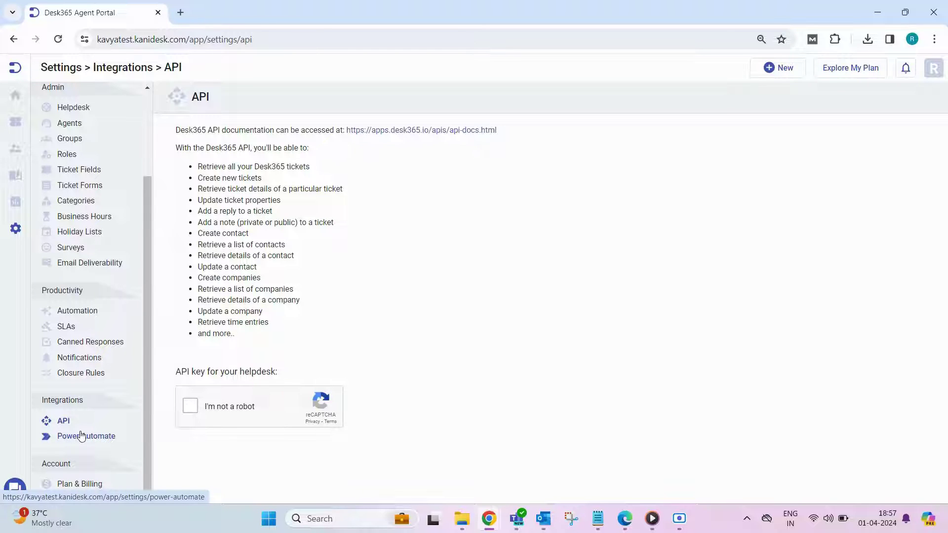
click(82, 436)
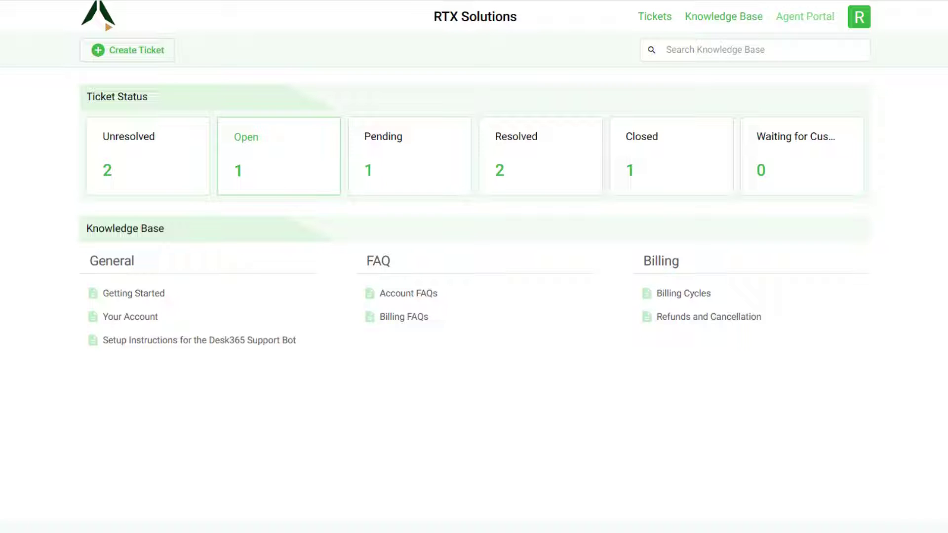
Step: Open the IT Form ticket form, then view the submitted tickets list and Knowledge Base
click(128, 50)
click(124, 83)
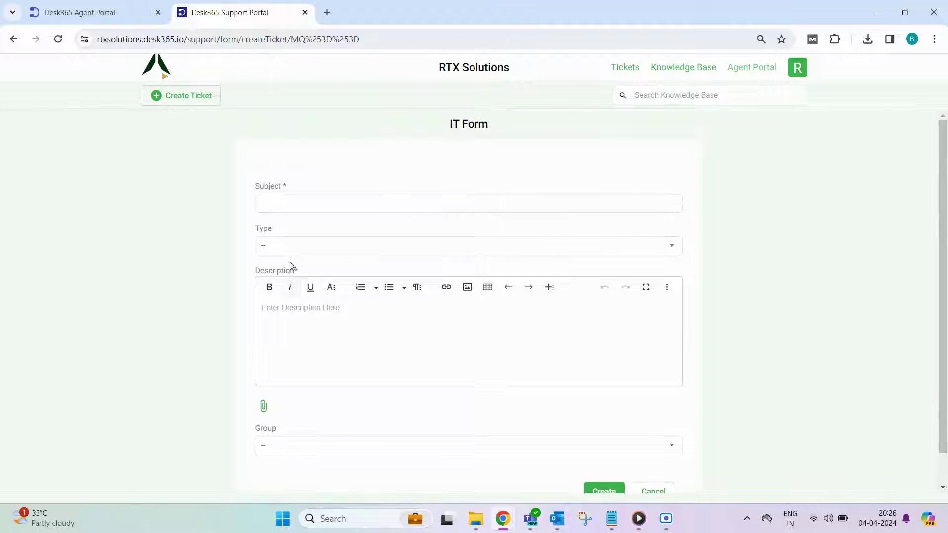
click(617, 70)
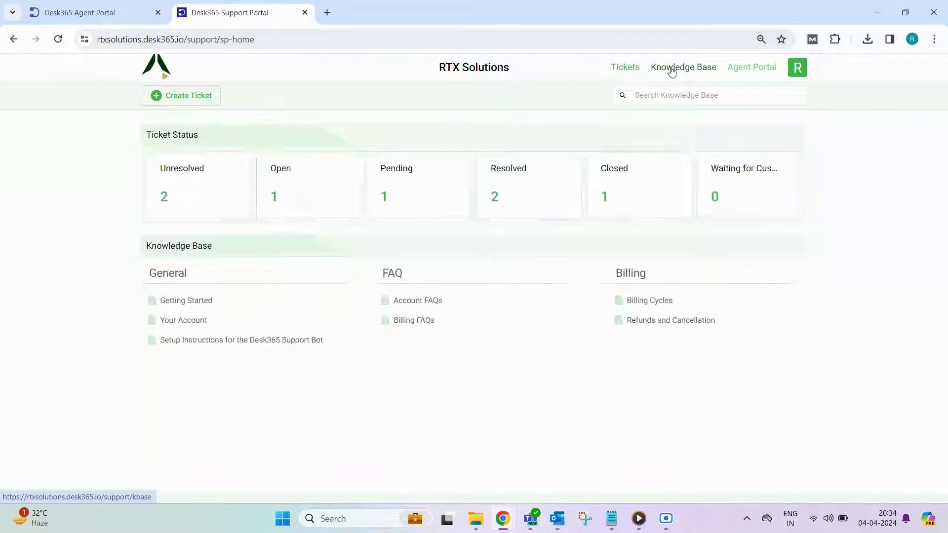
click(671, 68)
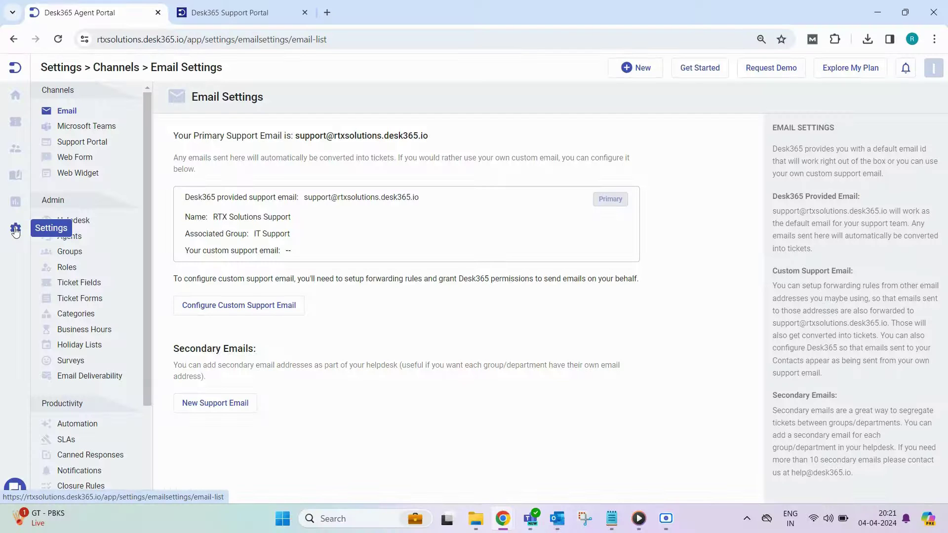
Step: Scroll through the Support Portal settings for name, logo, theme colour, access and reCAPTCHA
click(87, 146)
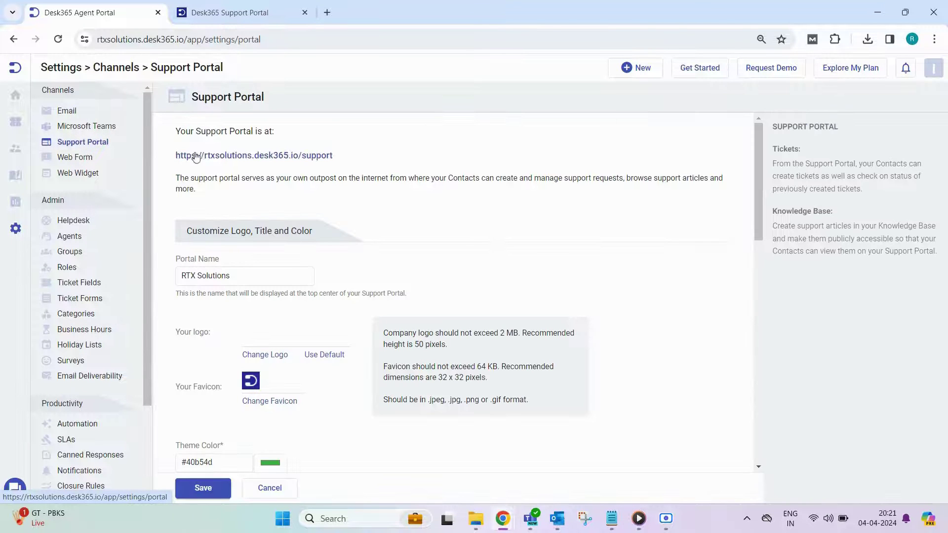
scroll(359, 223, down, 2)
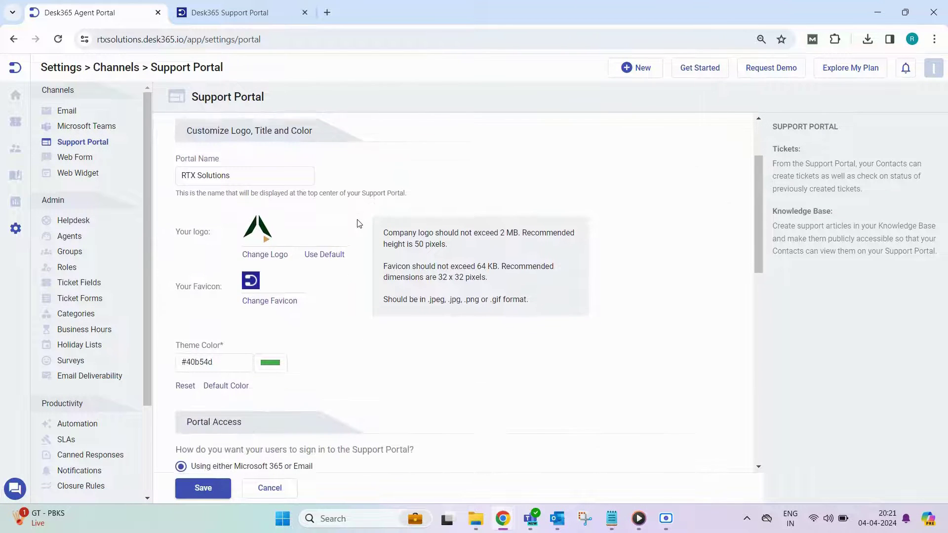
scroll(359, 224, down, 4)
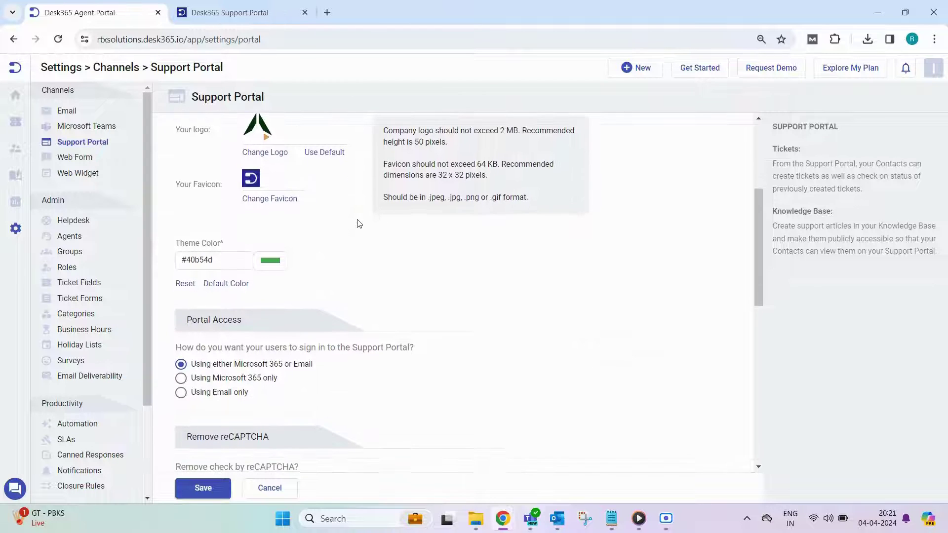
scroll(359, 223, down, 5)
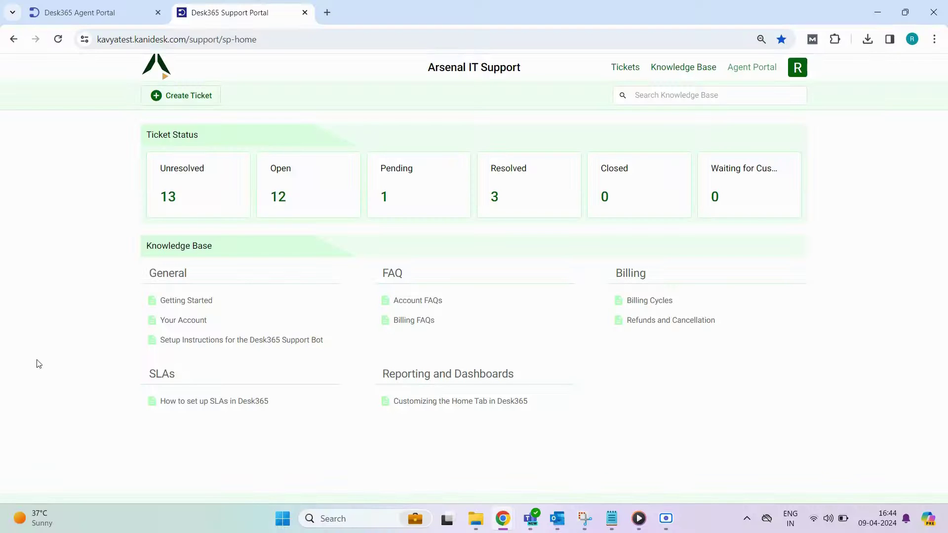
Step: Choose the standard Create Ticket form from the Create Ticket dropdown
click(202, 102)
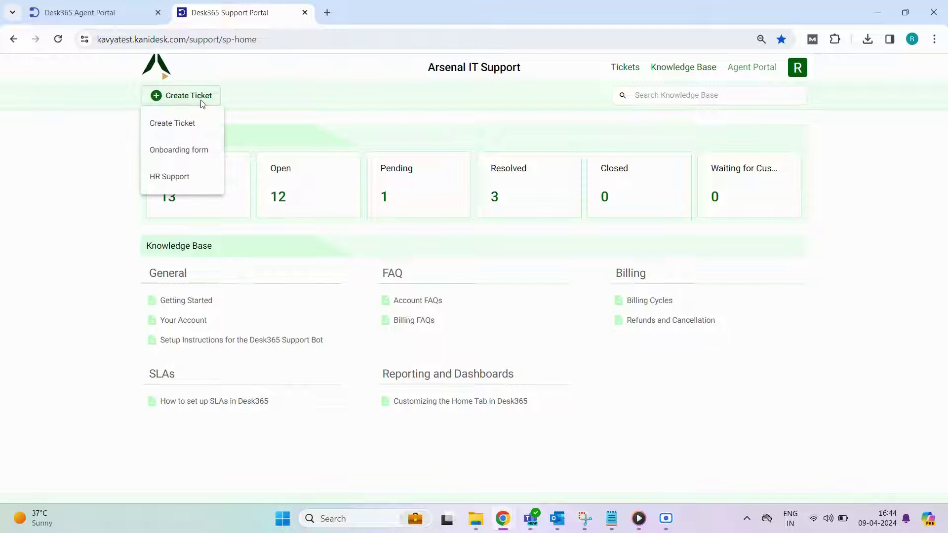
click(181, 125)
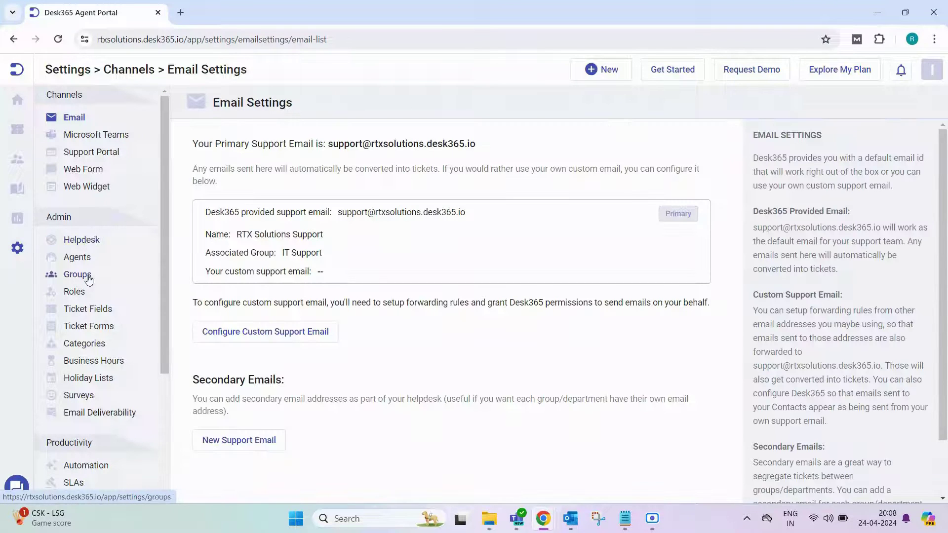
Step: Add a Location dropdown field below Description labelled 'Choose your location' for contacts
click(89, 310)
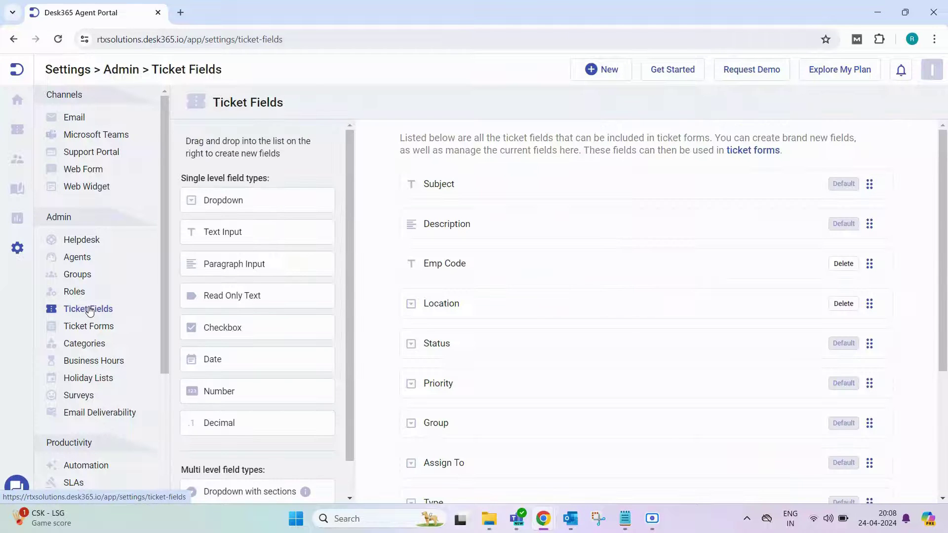
drag(262, 206, 488, 247)
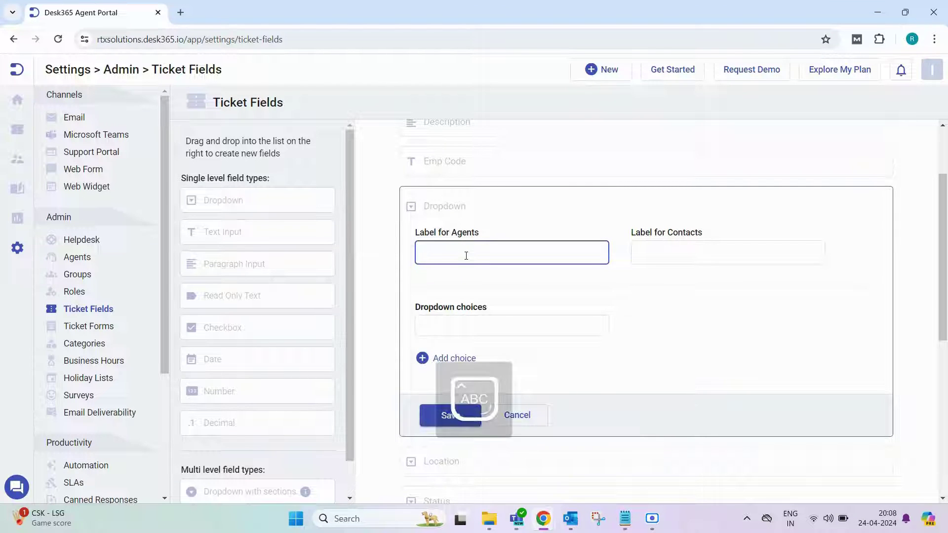
text(Location)
click(645, 255)
text(Choose your location)
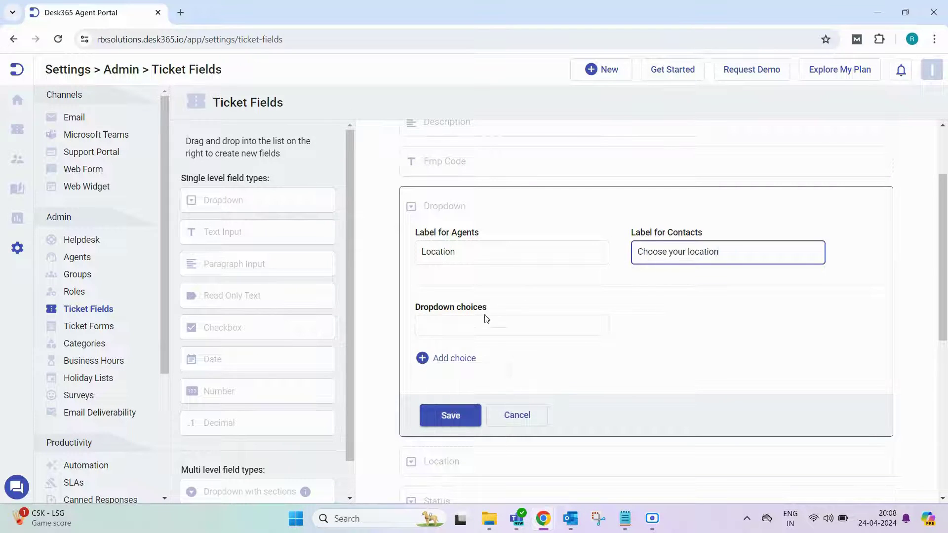
Step: Give the Location dropdown the choices India, USA and France
click(482, 323)
text(India)
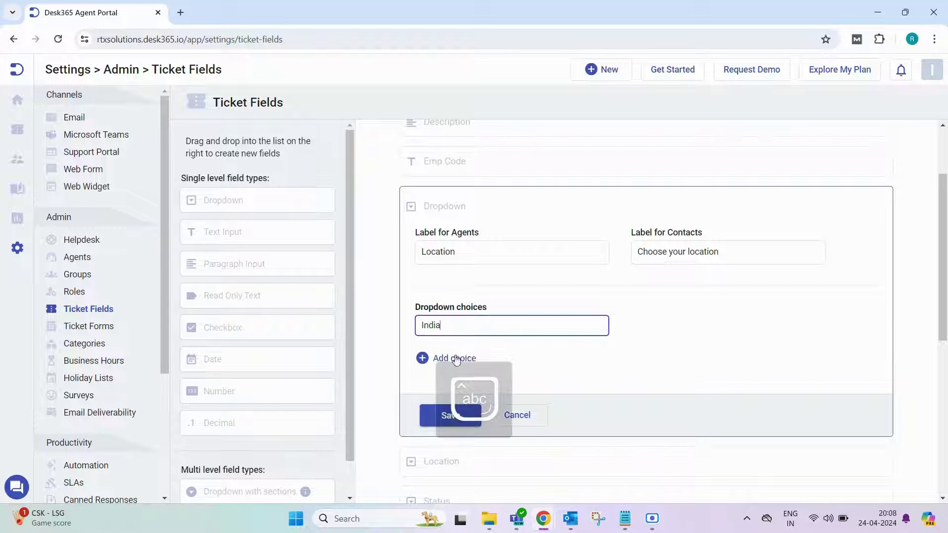
click(454, 358)
text(USA)
scroll(456, 355, down, 2)
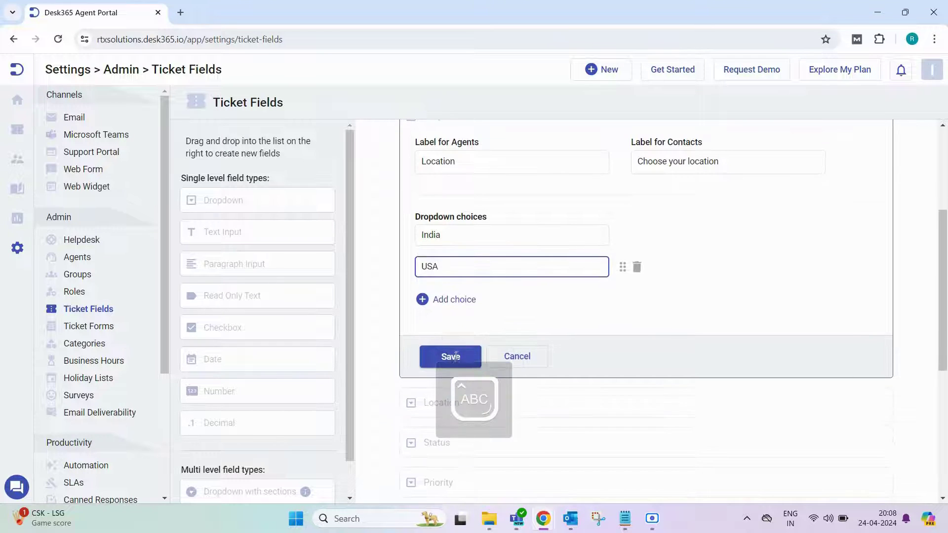
click(455, 299)
text(France)
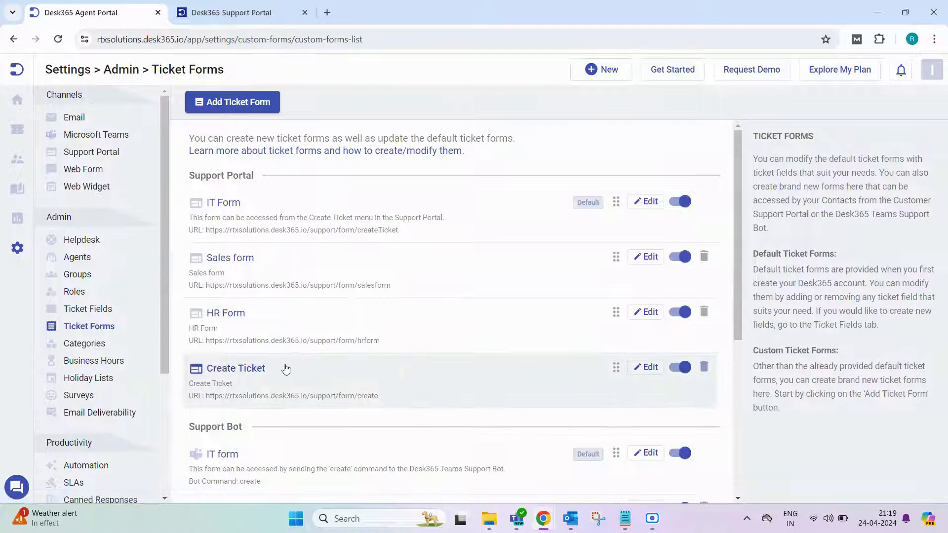
Step: Drag the custom Location field into the Create Ticket form below Subject and Description
click(285, 369)
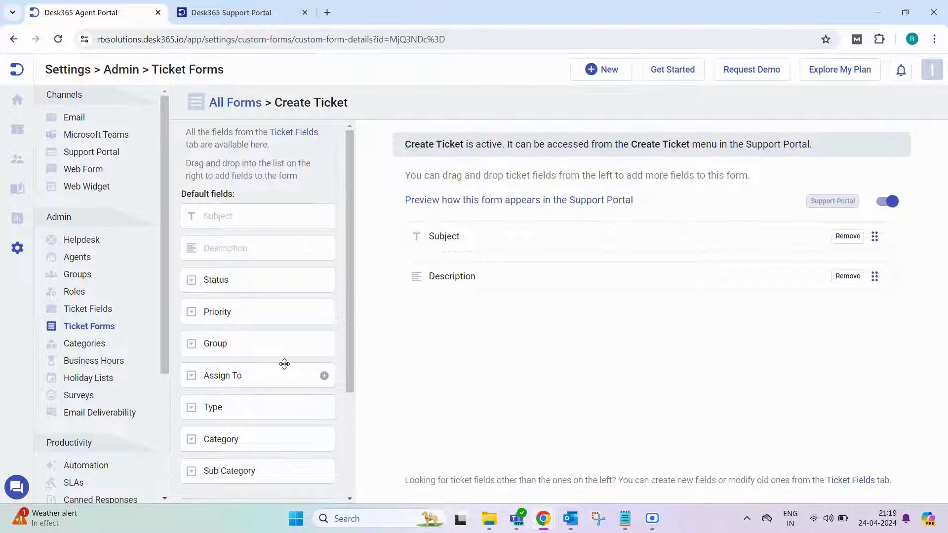
scroll(285, 364, down, 3)
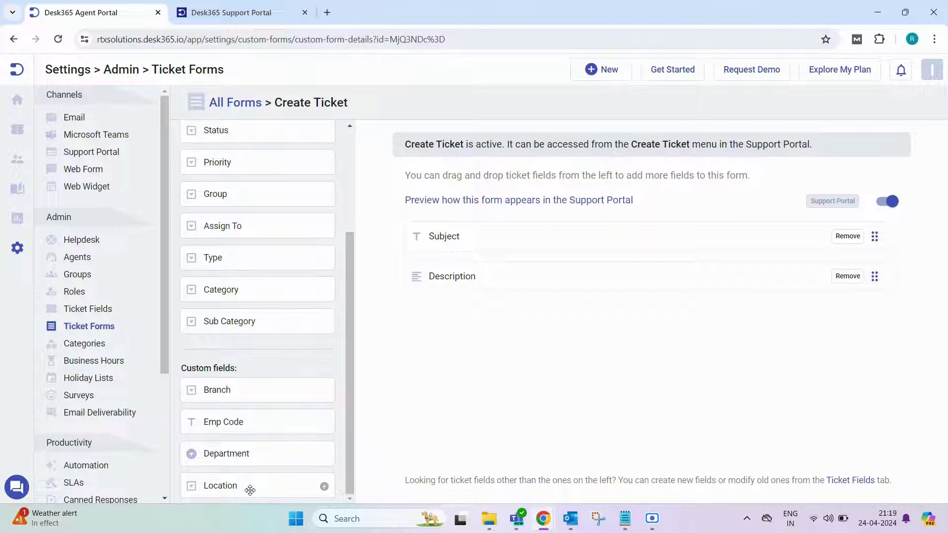
drag(248, 486, 489, 309)
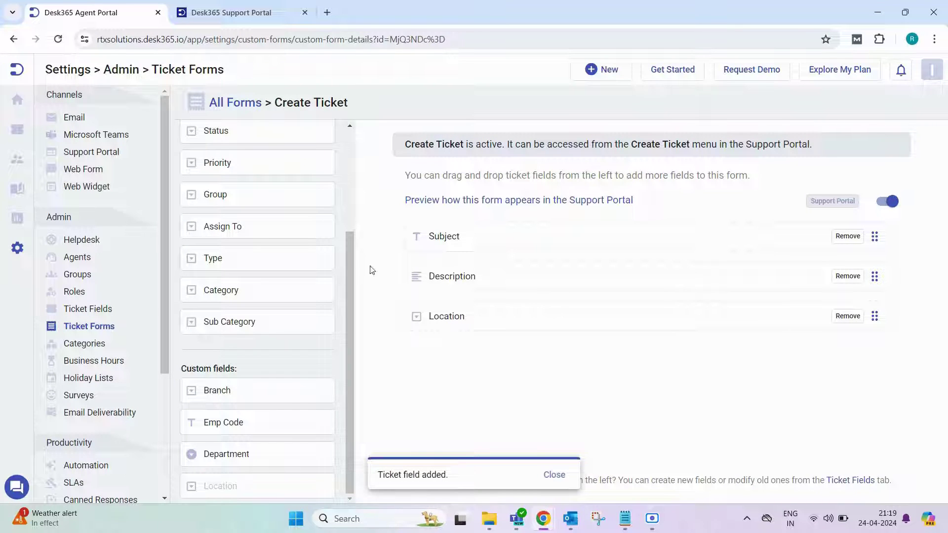
Step: In the Support Portal's Create Ticket form, reveal the India, USA and France location choices
click(230, 19)
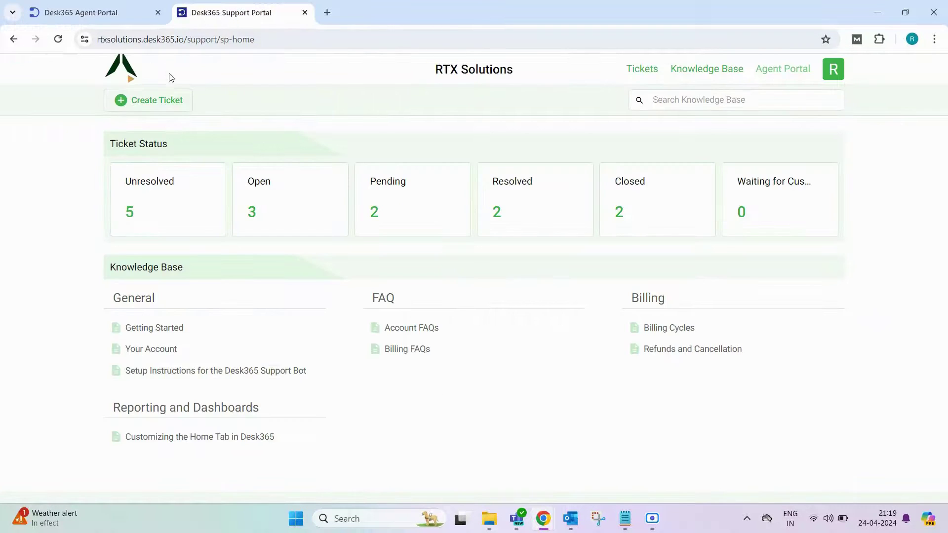
click(156, 101)
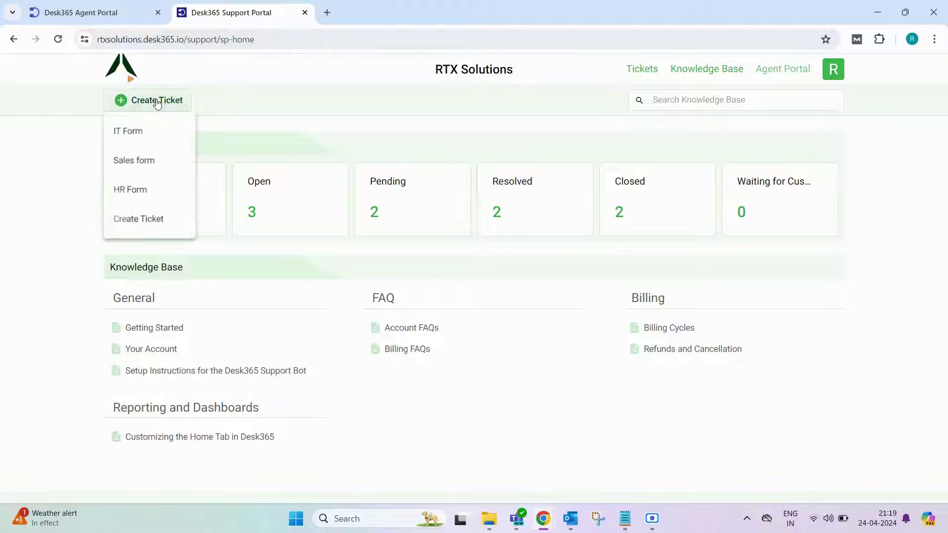
click(150, 217)
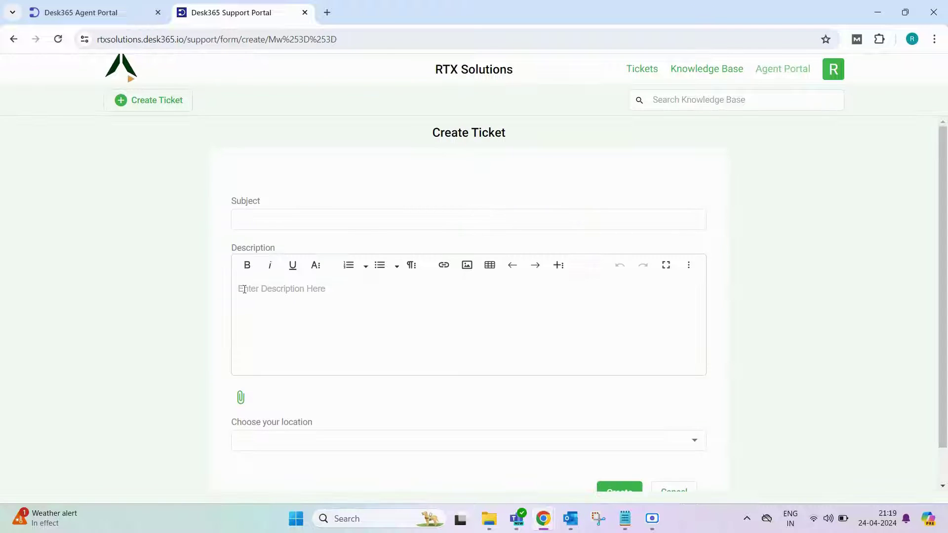
scroll(246, 293, down, 1)
click(292, 399)
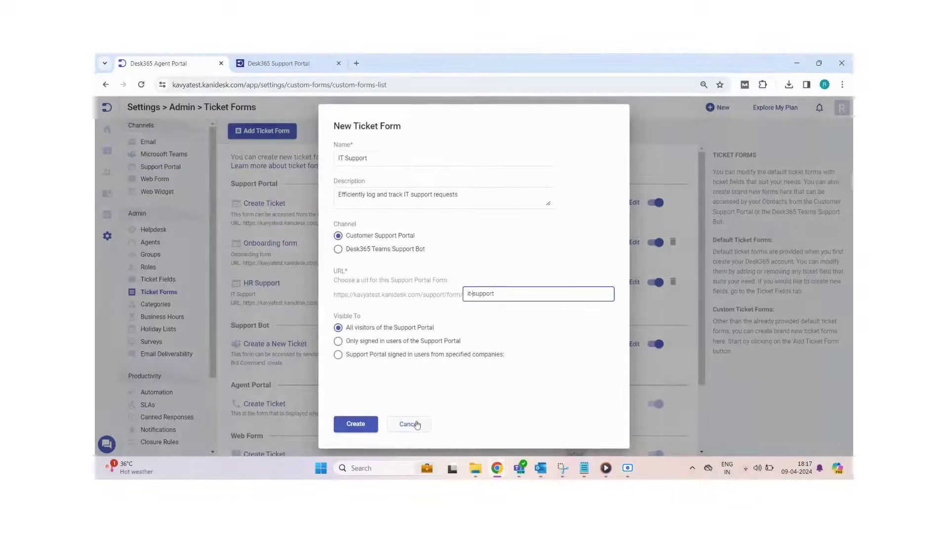
Step: Start a new ticket form named IT Support with a pasted description and URL it-support
click(412, 424)
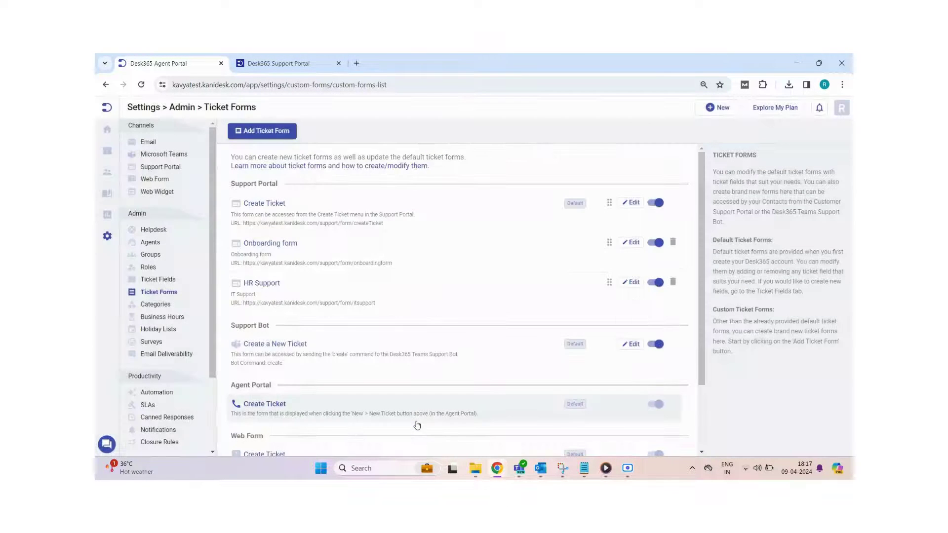
click(279, 132)
key(Caps_Lock)
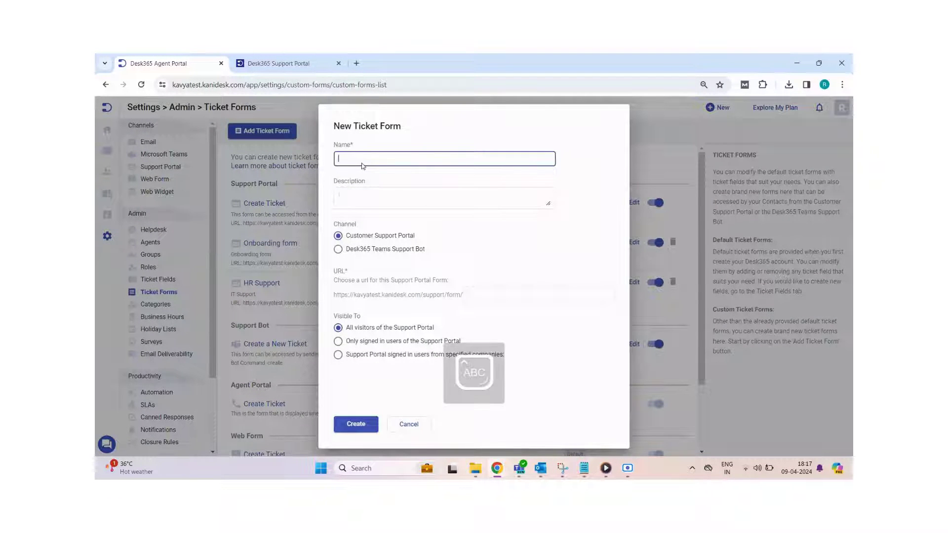
text(IT Support)
click(355, 194)
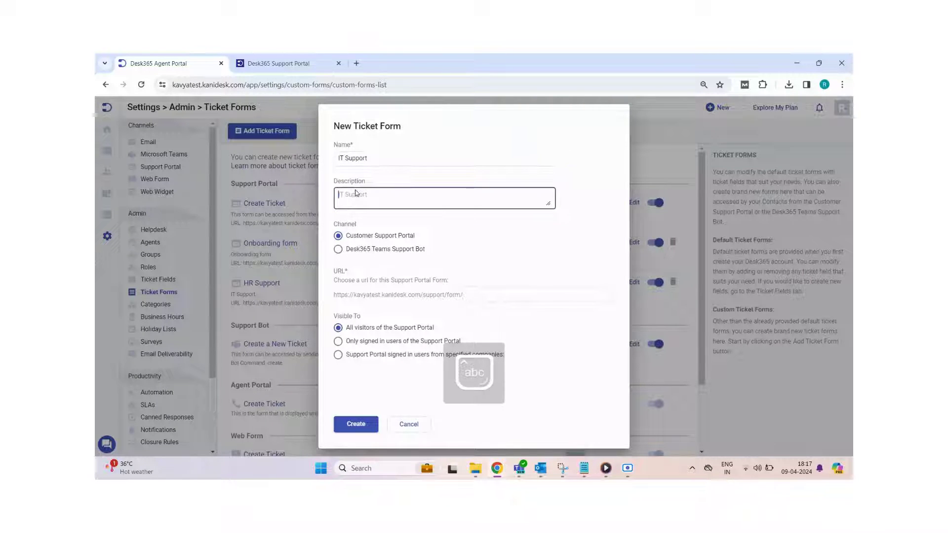
text(Efficiently log and track IT support requests)
click(488, 294)
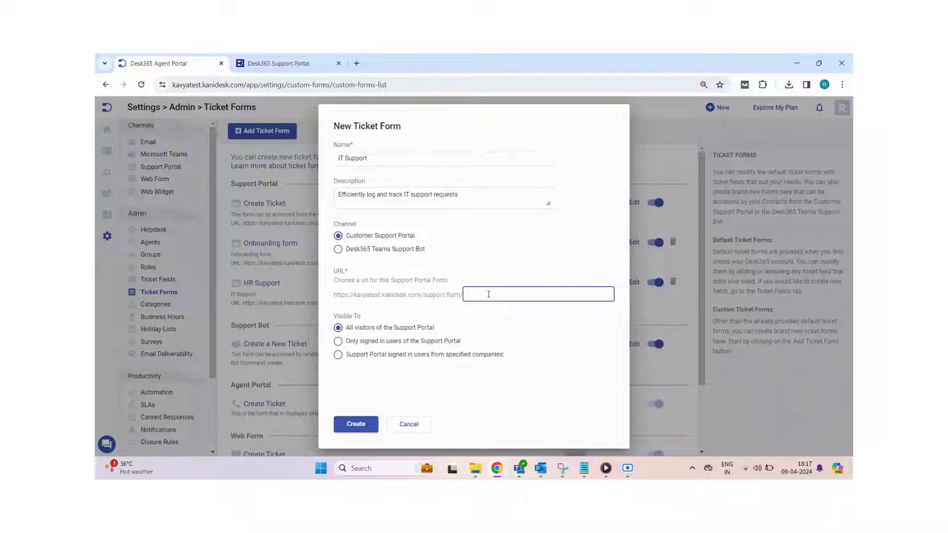
text(it-support)
Step: Create the IT Support form and open it from the support portal's Create Ticket menu
click(356, 424)
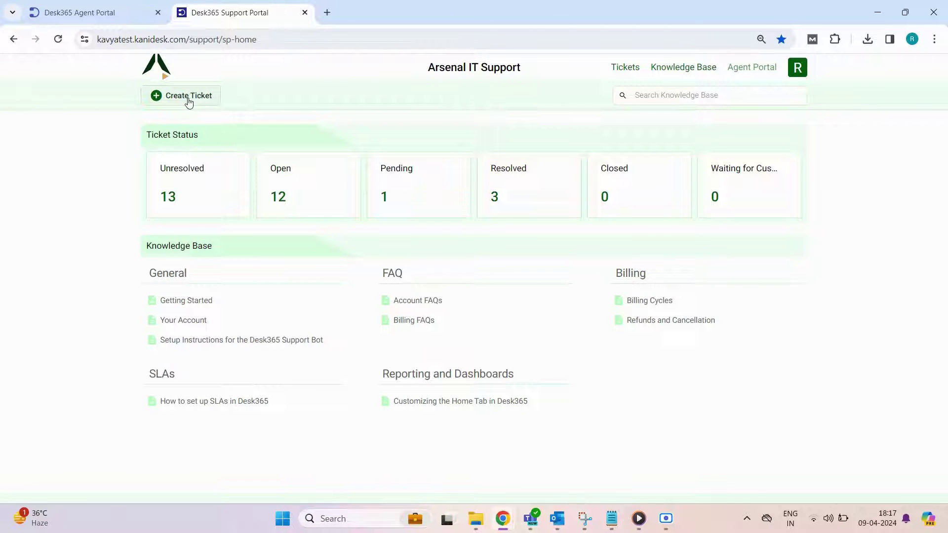
click(188, 100)
click(169, 204)
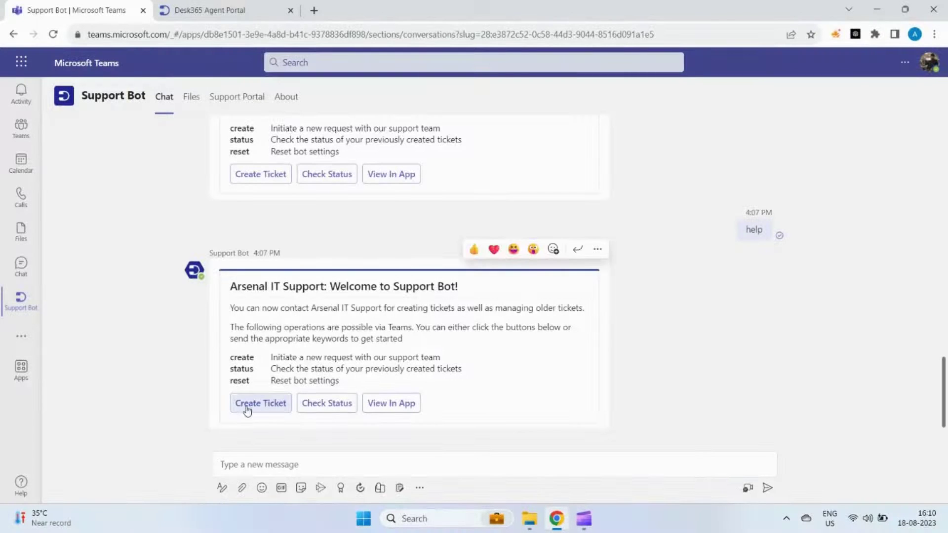
Step: Start a Support Bot ticket in Teams and choose India as the location
click(246, 410)
click(349, 216)
click(313, 257)
Step: Submit subject 'Internet Issue' with the office internet description, then view the agent portal ticket list
click(351, 262)
text(Internet Issue)
click(403, 335)
text(Facing Internet issue in the office since al)
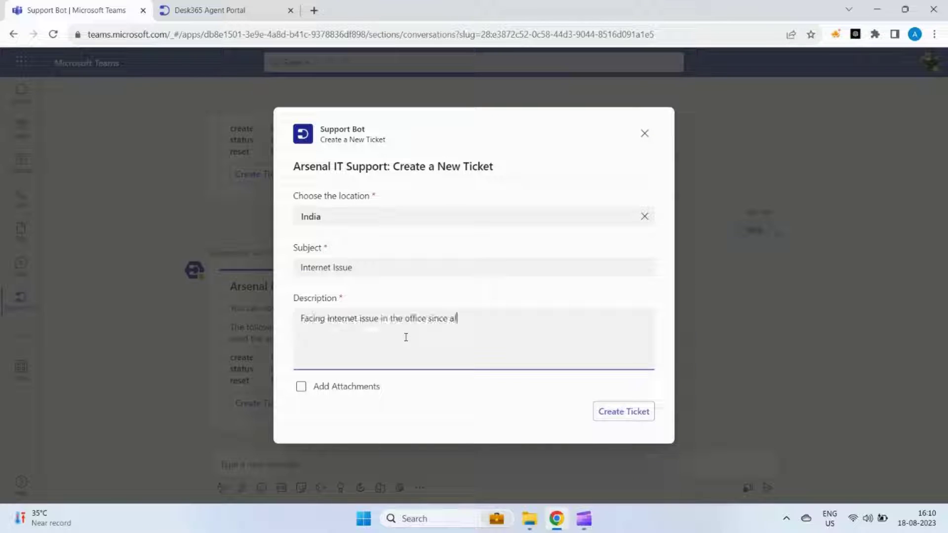
text(ternoon.)
click(625, 413)
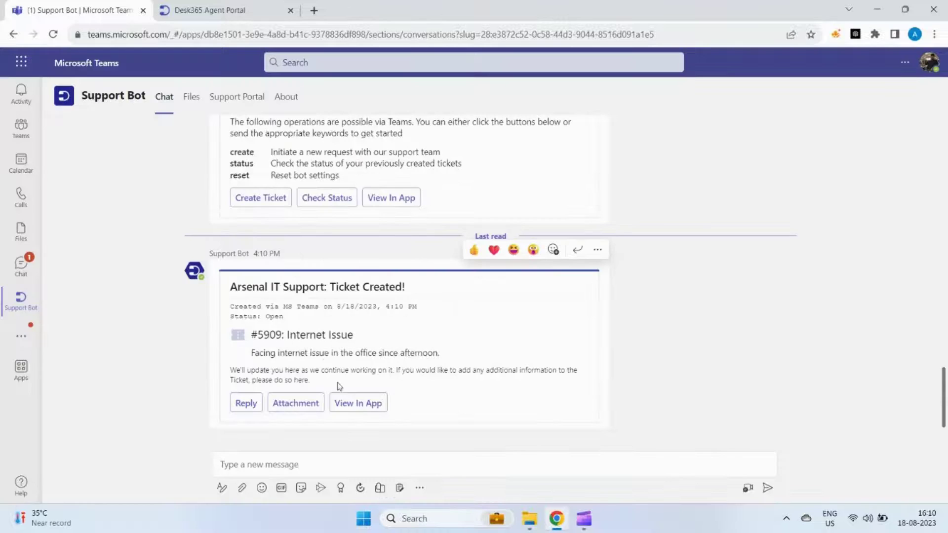
click(210, 10)
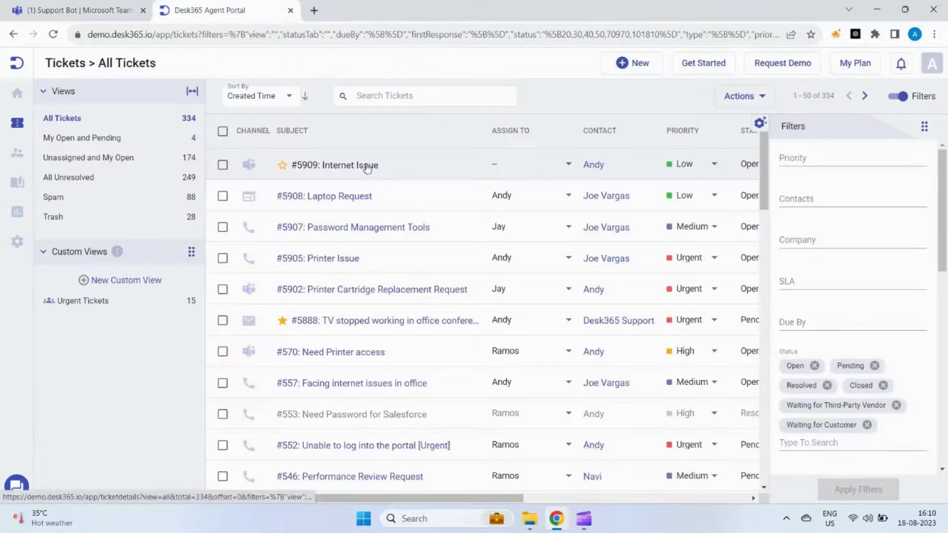
Step: Reply 'Thanks for informing, I'll look into this.' on ticket #5909, then view the Teams bot chat
click(324, 167)
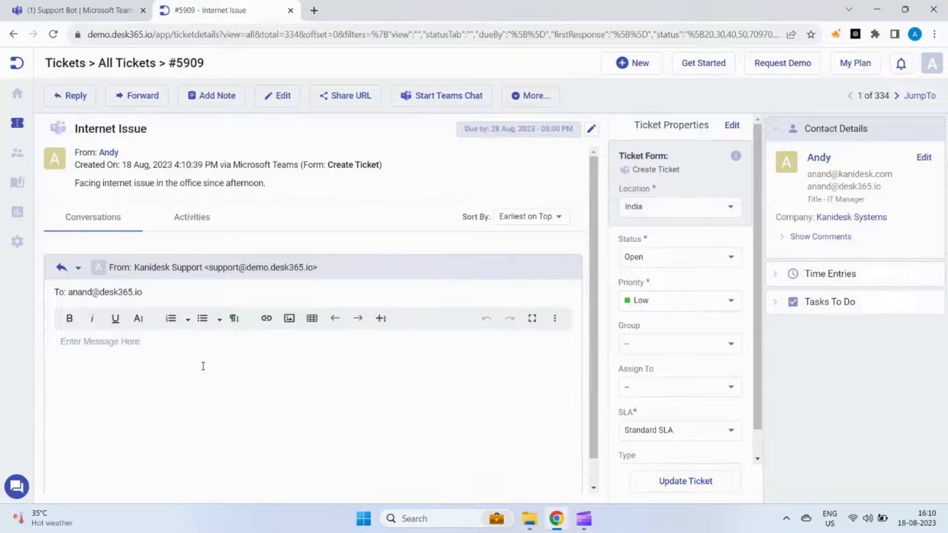
text(Thanks for informing, I'll look into this.)
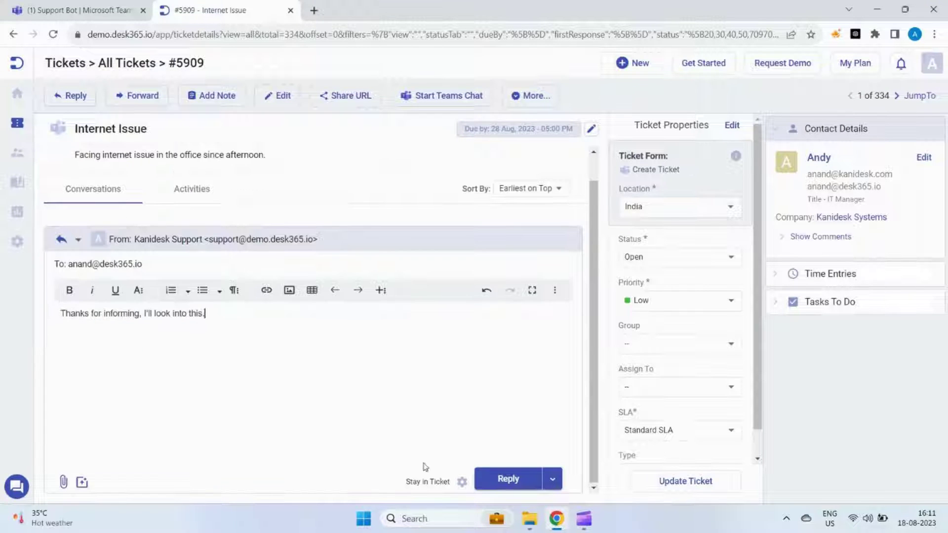
click(506, 483)
click(102, 15)
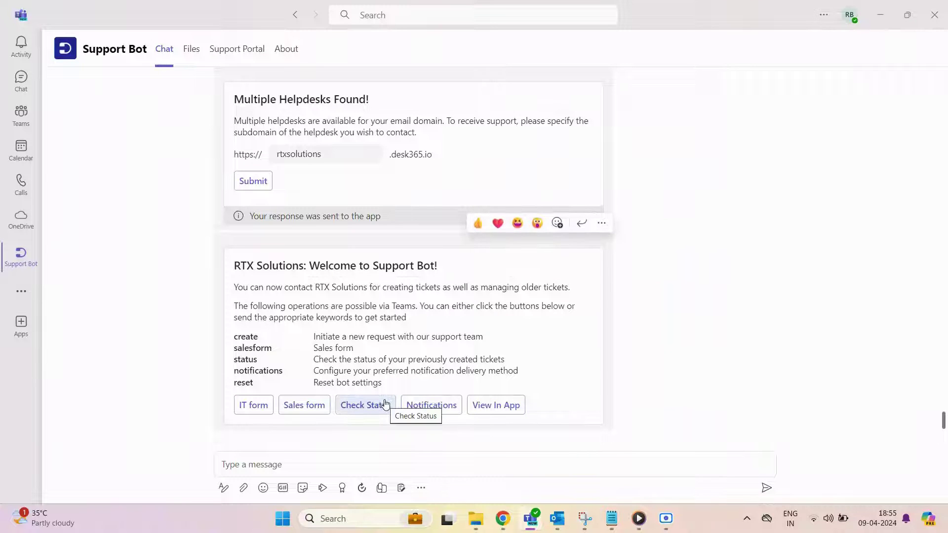
Step: Use Check Status on the bot card to list previous tickets #357, #355 and #353
click(385, 404)
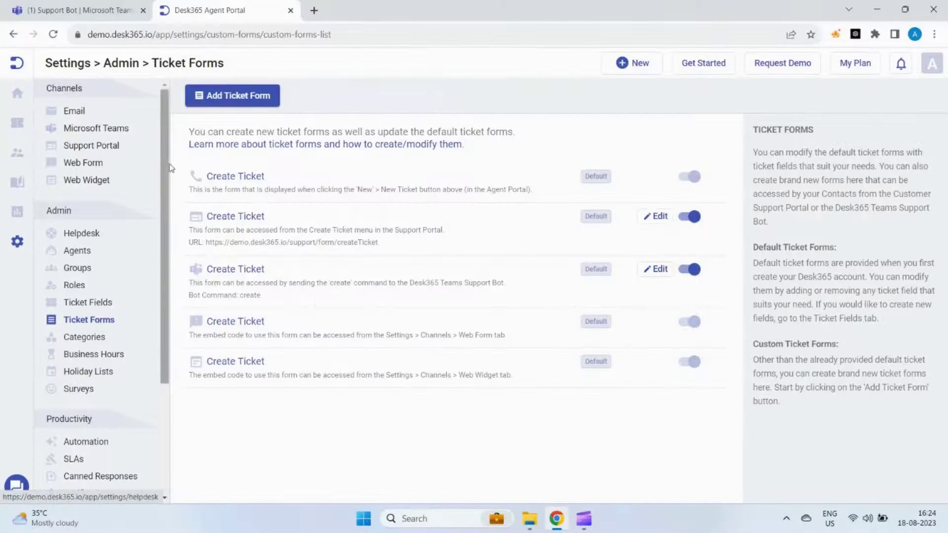
Step: Create the IT Form ticket form for the Desk365 Teams Support Bot with command itform
click(237, 97)
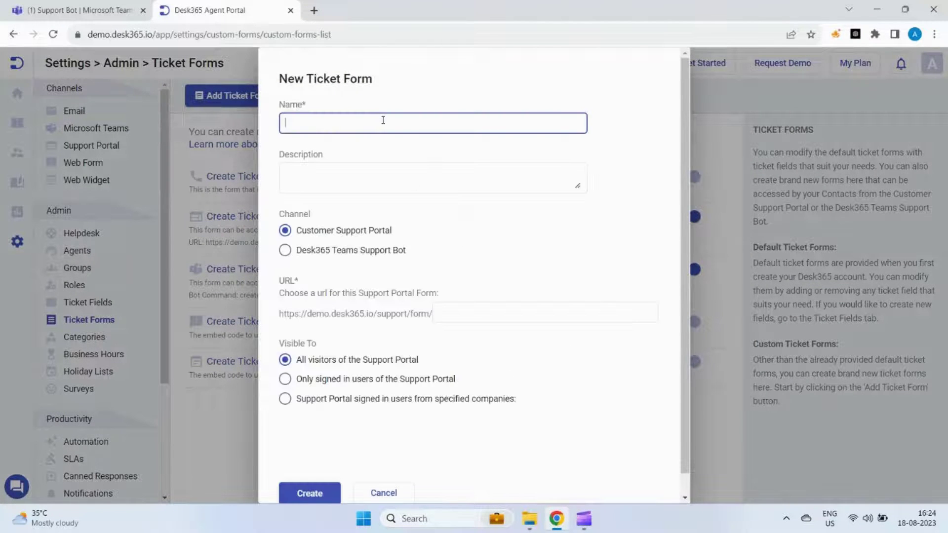
text(Form)
key(Tab)
click(285, 230)
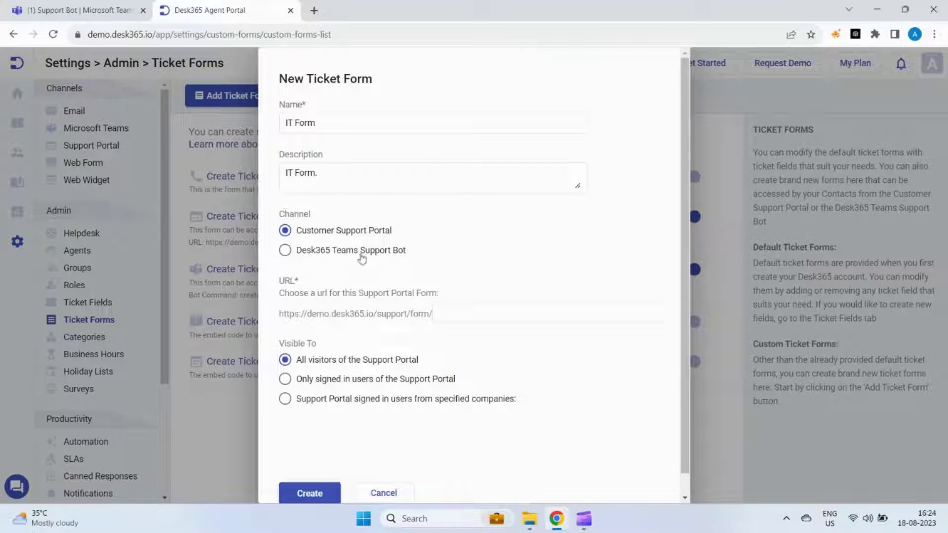
click(284, 251)
click(375, 312)
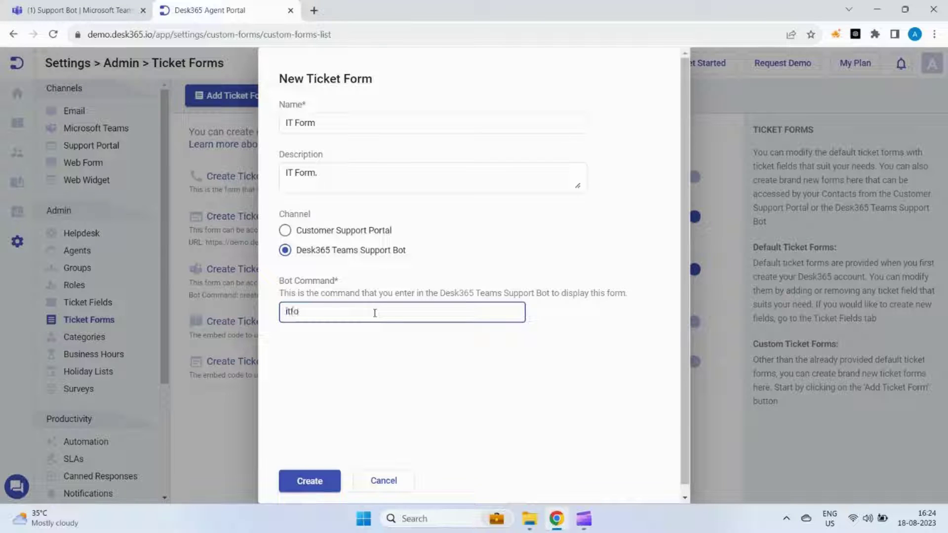
text(itform)
key(Return)
Step: Add Type and Category fields to IT Form, marking Category as required
scroll(334, 323, down, 2)
drag(324, 338, 486, 345)
drag(321, 369, 486, 350)
click(434, 354)
scroll(434, 354, down, 1)
click(425, 353)
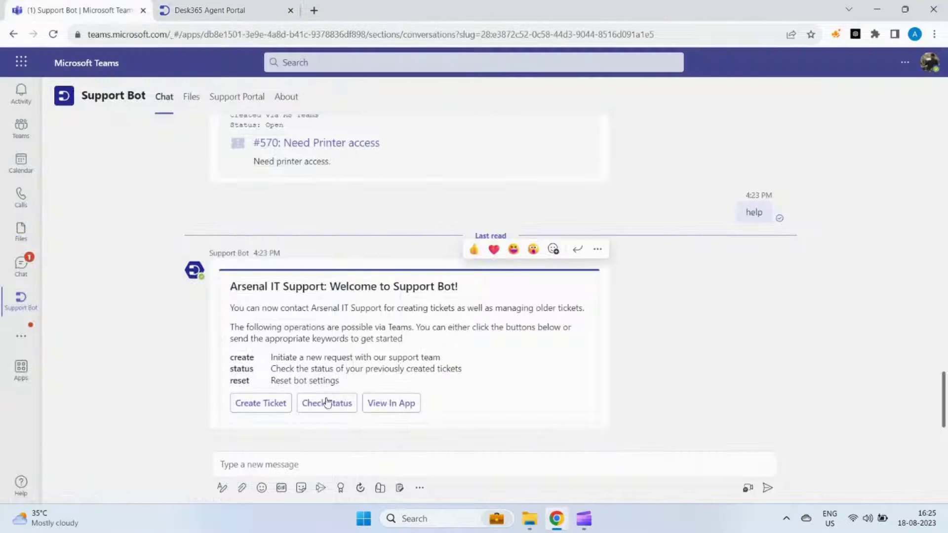
Step: Send 'help' to the Support Bot and start a ticket with the newly listed IT Form
click(320, 455)
text(help)
key(Return)
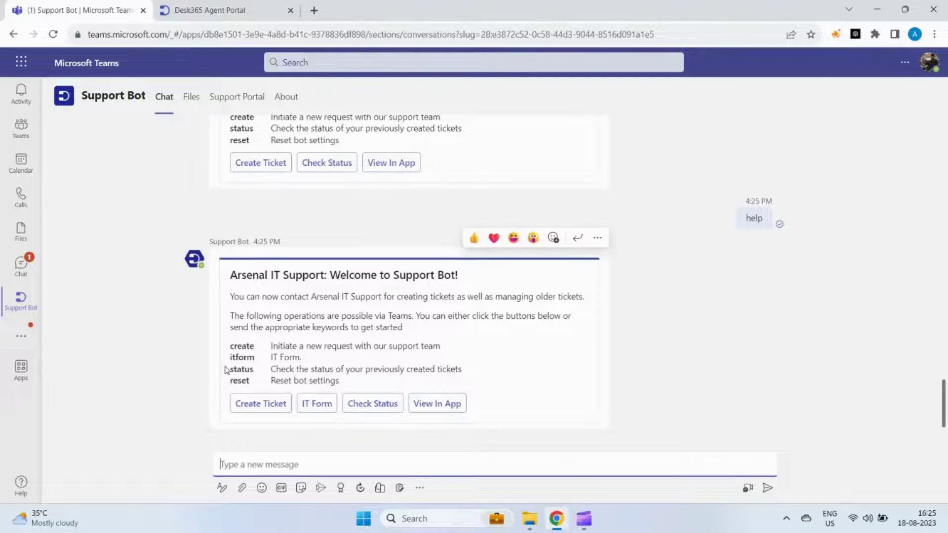
click(316, 403)
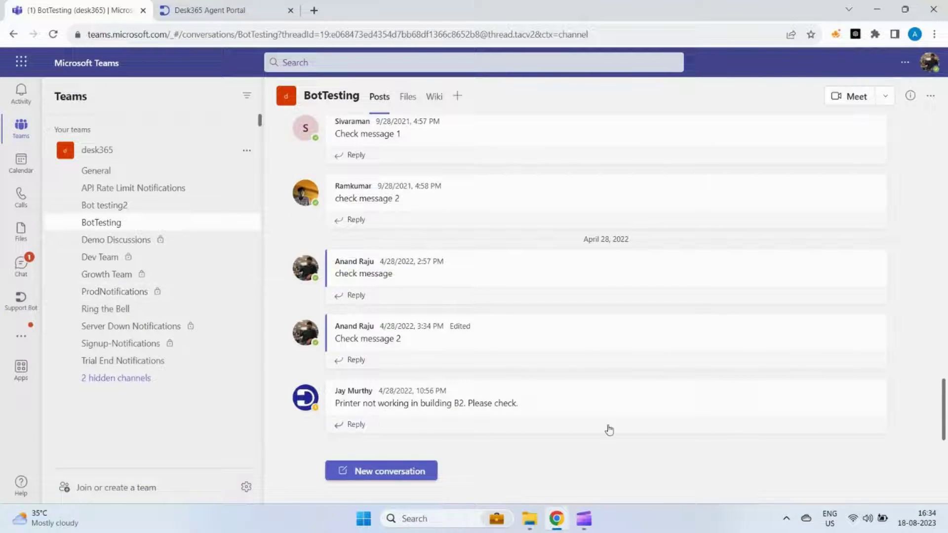
Step: Turn the BotTesting post about the B2 printer into a Support Bot ticket using the Create Ticket form
mouse_move(872, 393)
click(869, 373)
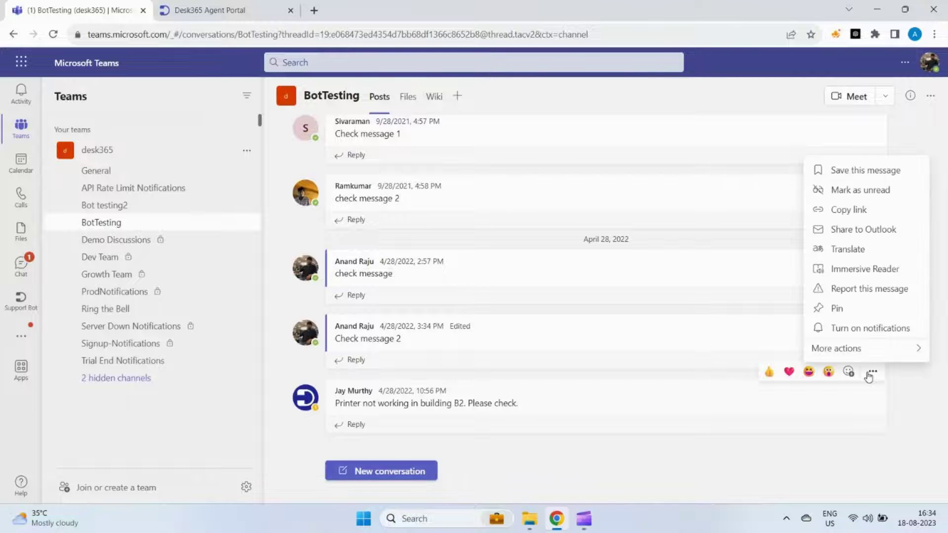
mouse_move(867, 349)
click(779, 354)
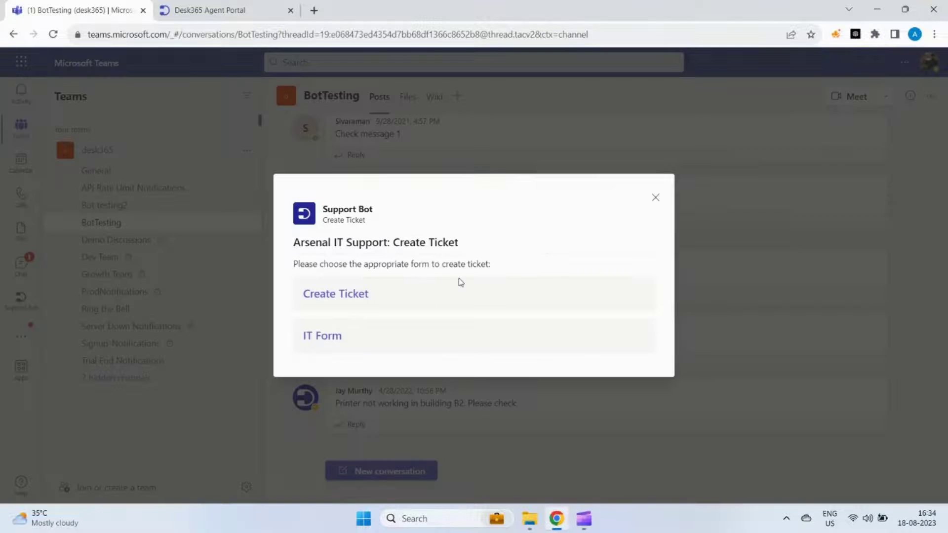
click(352, 296)
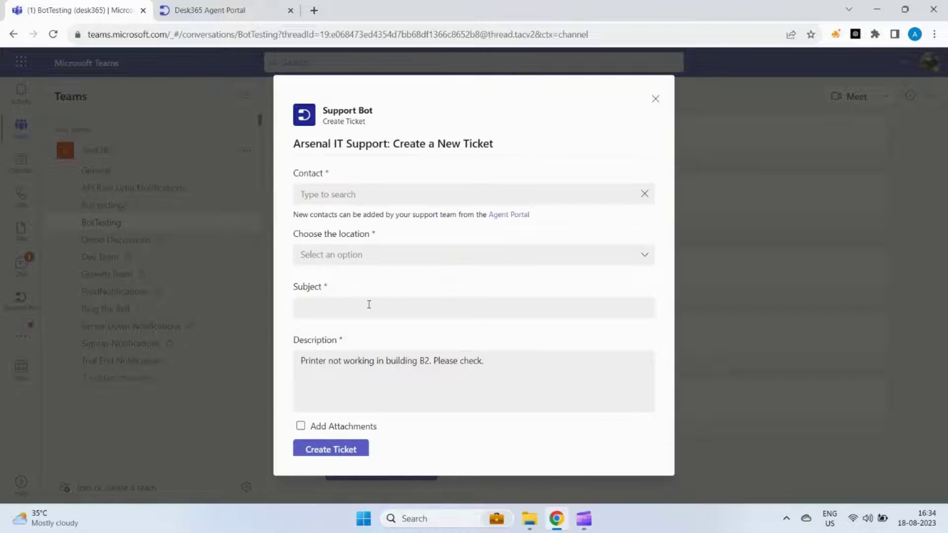